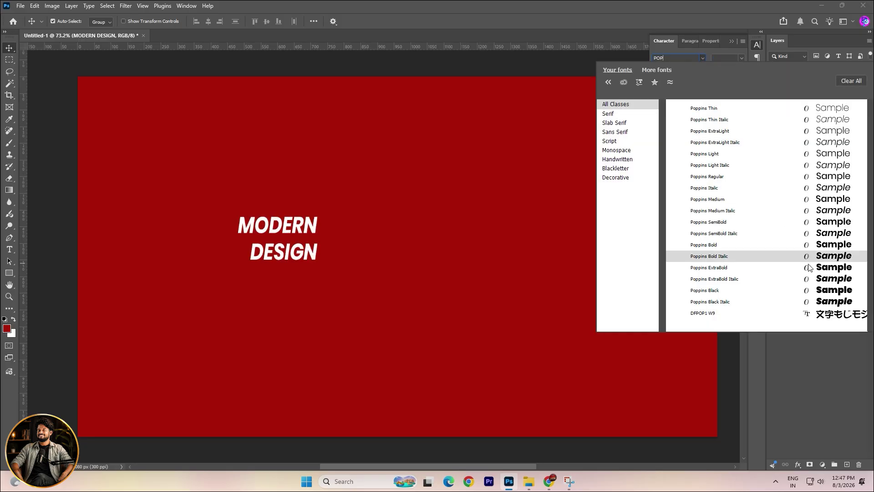
Step: Set the MODERN DESIGN text to Poppins ExtraBold with 13 pt leading
left_click_drag(678, 88, 648, 89)
type("100")
key("Return")
key("Down")
key("Down")
key("Down")
key("Down")
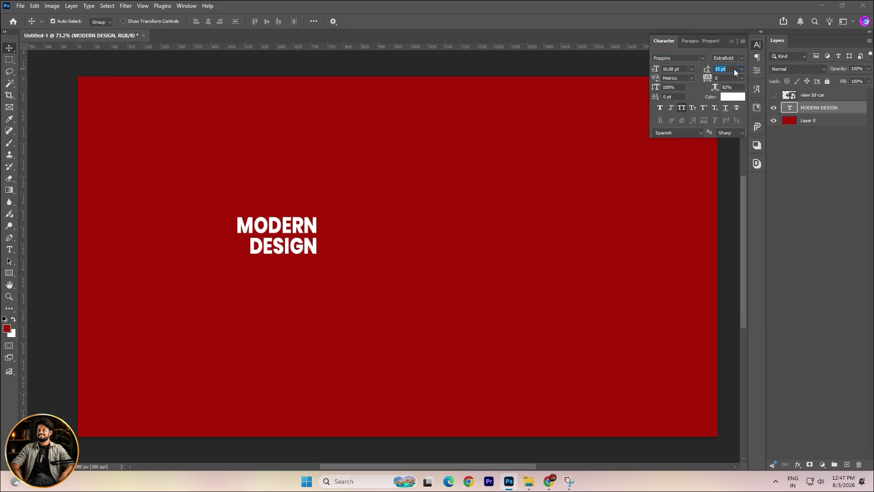
key("Up")
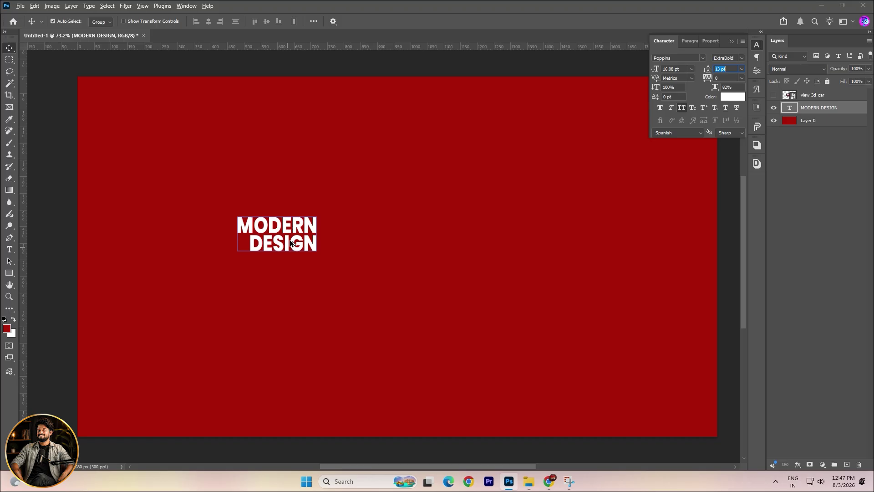
Step: Duplicate the title below itself, replace its text with "CAR POSTER DESIGN IN PHOTOSHOP", and move the line fully inside the canvas
left_click_drag(291, 245, 291, 283)
double_click(290, 279)
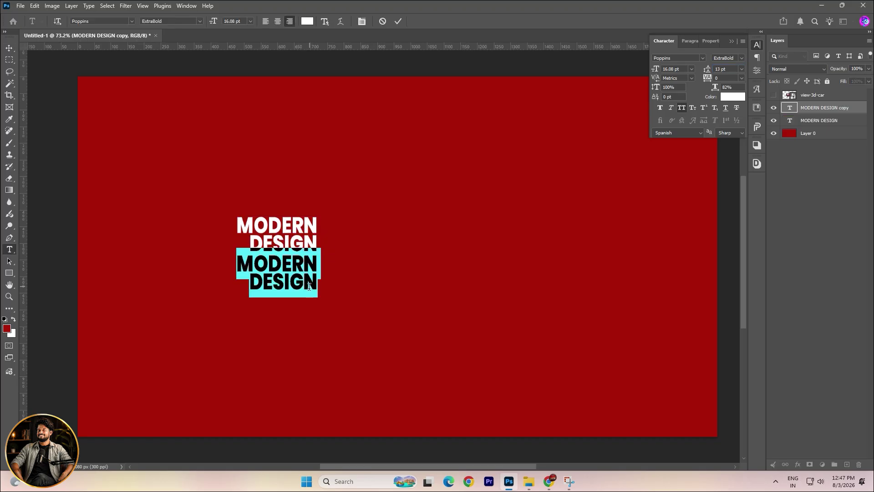
type("CAR P")
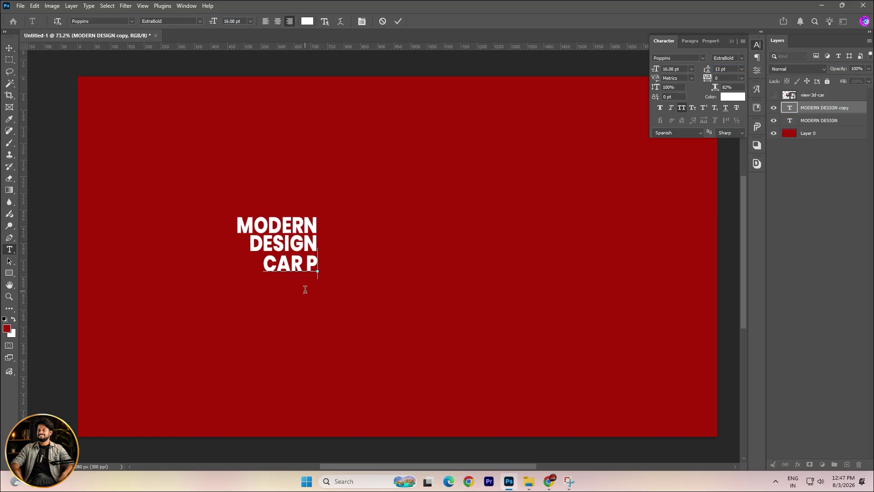
type("OSTER DESI")
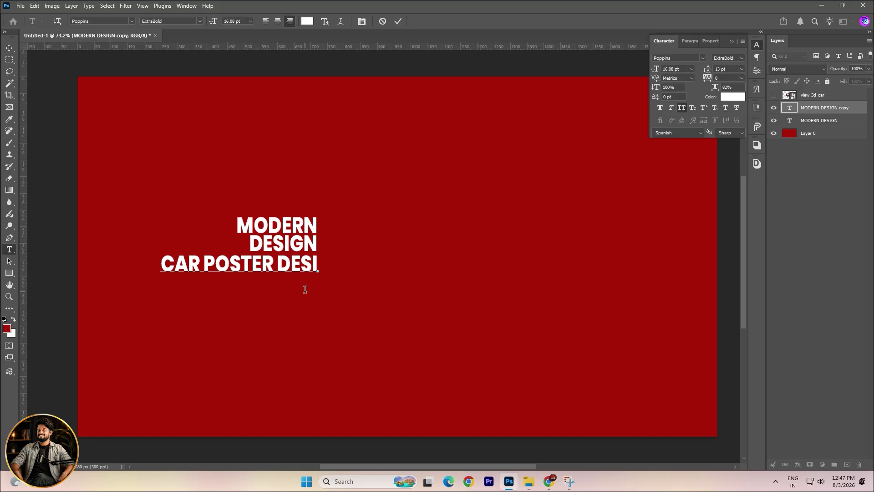
type("GN IN PHO")
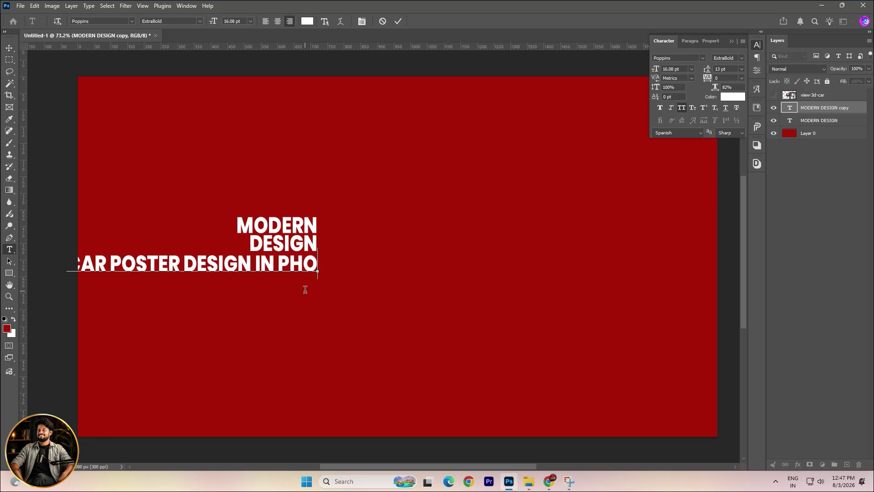
type("TOSHOP")
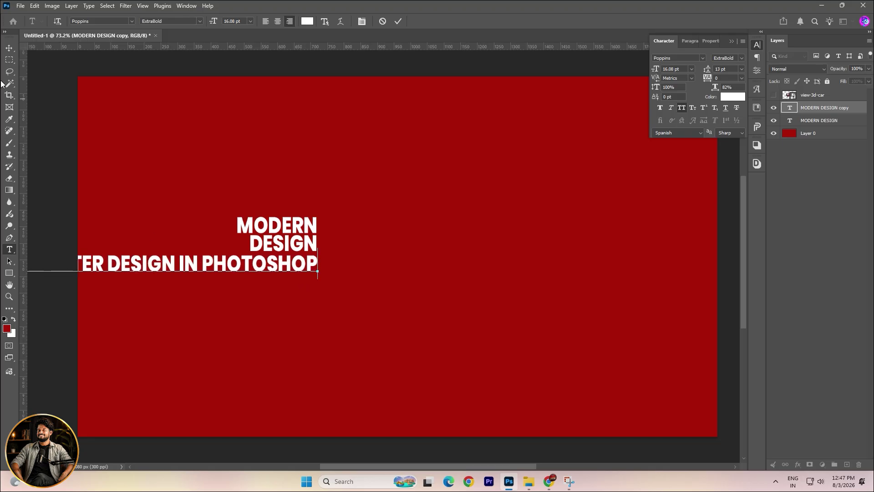
key("ctrl+Return")
key("v")
left_click_drag(217, 265, 478, 273)
Step: Left-align the paragraph of the MODERN DESIGN text
left_click(277, 226)
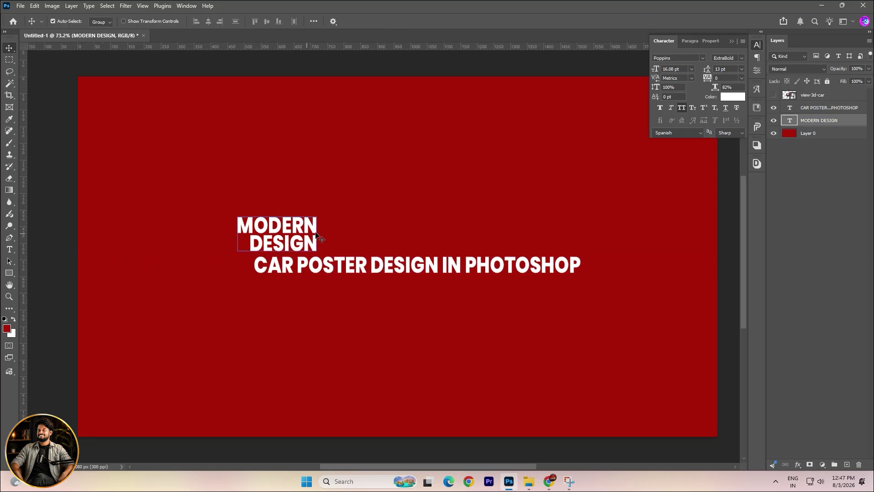
left_click(689, 41)
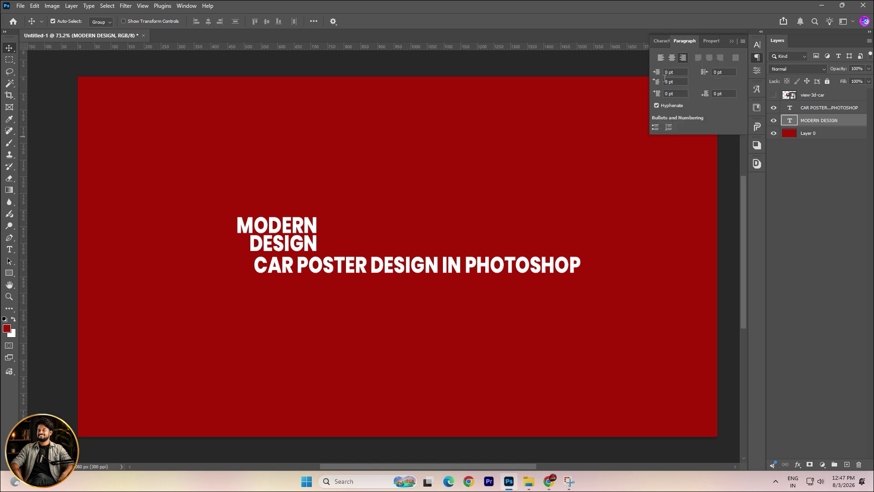
left_click(657, 55)
Step: Try the ITC Avant Garde Gothic Pro font on the MODERN DESIGN text
left_click(663, 41)
left_click(701, 58)
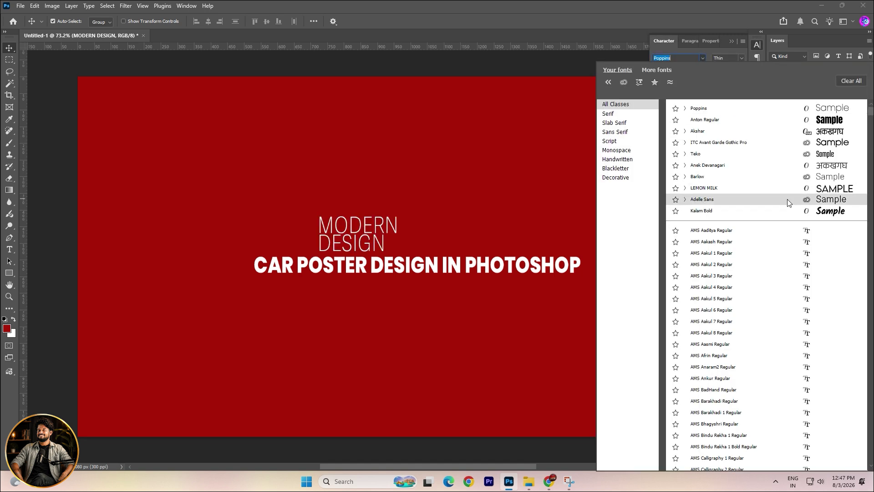
left_click(762, 142)
left_click(397, 10)
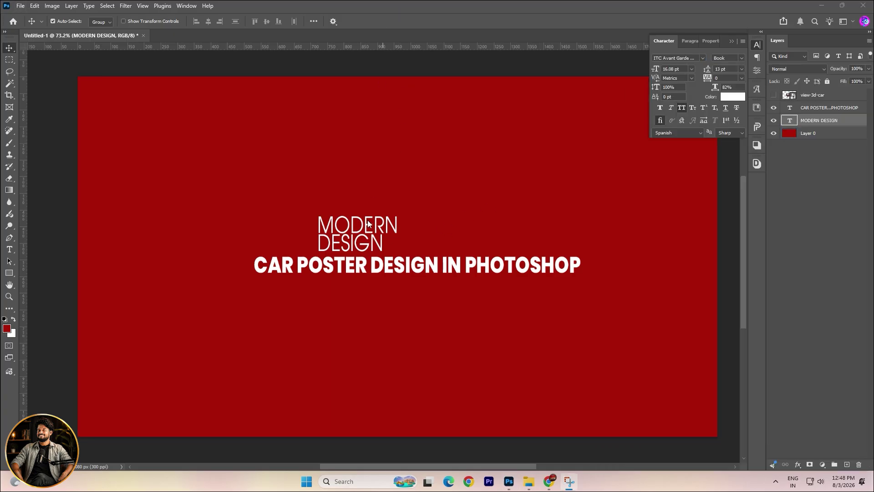
left_click(351, 239)
left_click(396, 10)
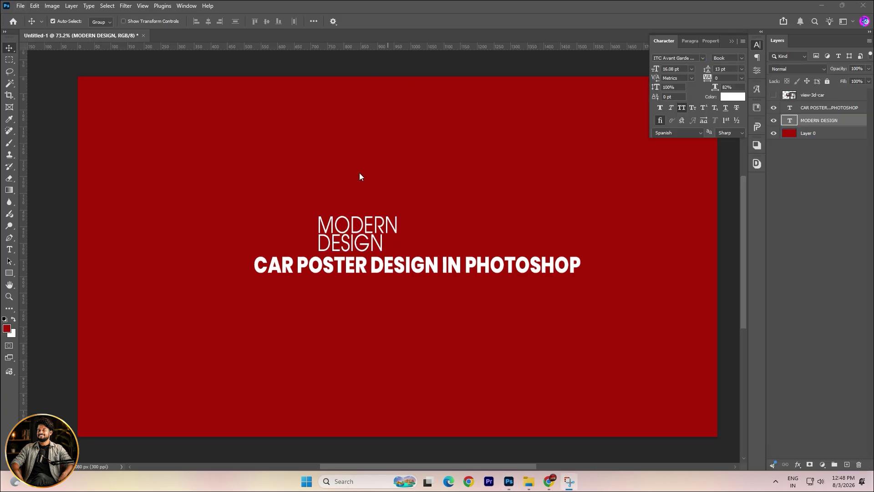
left_click(358, 223)
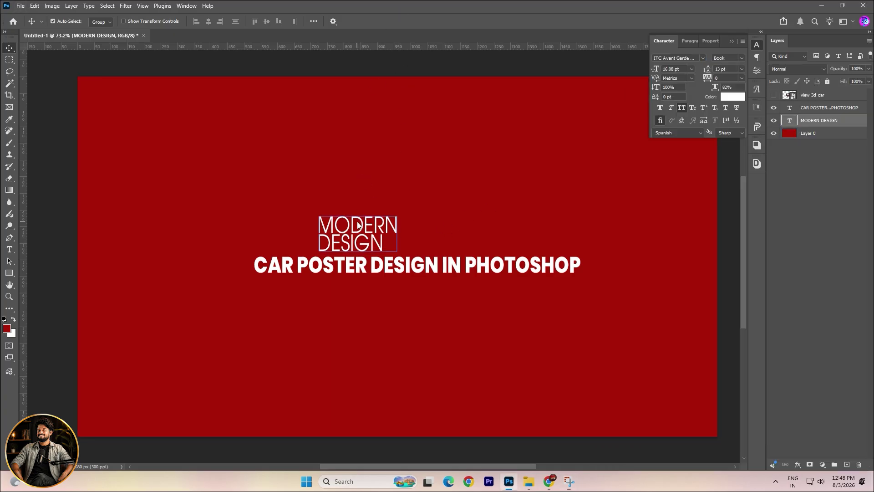
Step: Set the MODERN DESIGN text to Poppins ExtraBold with 100% horizontal scale
left_click(697, 59)
type("POP")
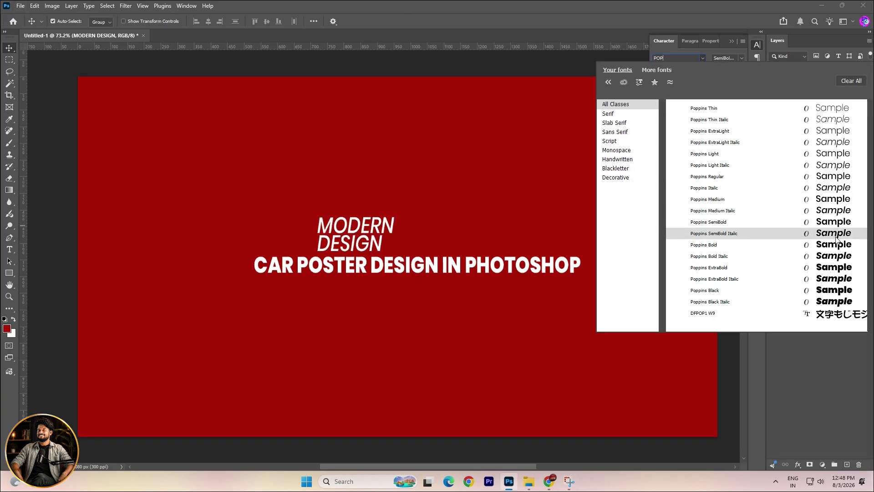
left_click(838, 270)
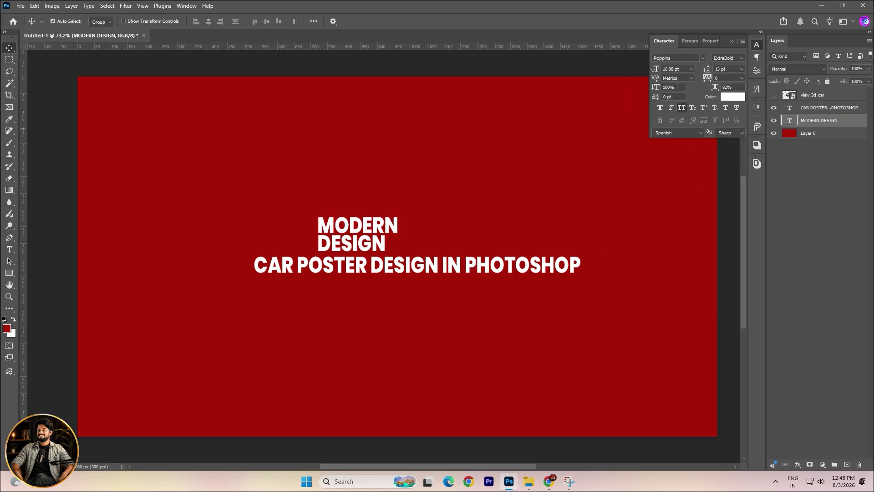
left_click(726, 88)
type("100")
key("Return")
Step: Set the CAR POSTER DESIGN IN PHOTOSHOP line to Auto leading and 100% horizontal scale
left_click(552, 265)
left_click(742, 69)
left_click(733, 77)
left_click(714, 88)
type("100")
key("Return")
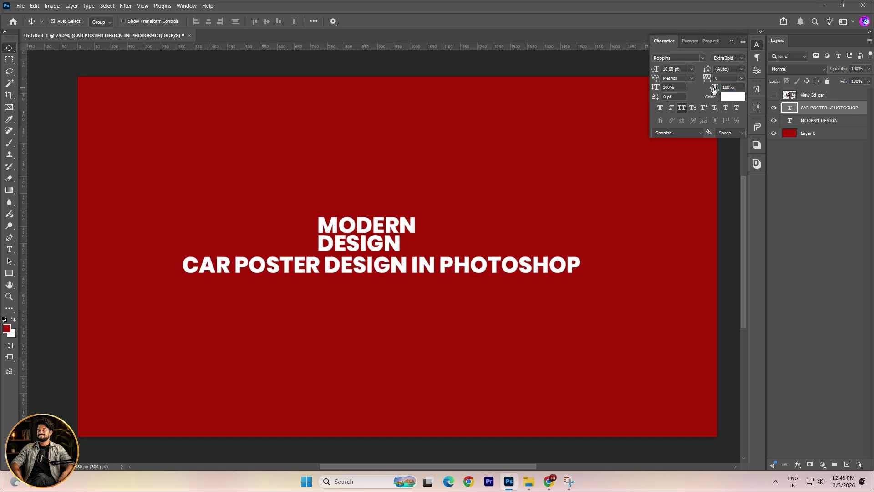
Step: Scale the CAR POSTER DESIGN IN PHOTOSHOP line down to about 37% and place it directly beneath the title
key("ctrl+t")
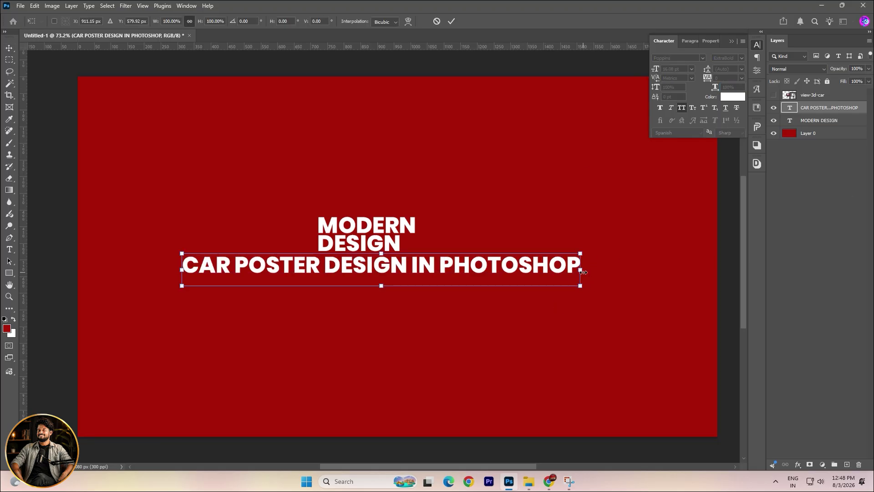
left_click_drag(583, 272, 435, 267)
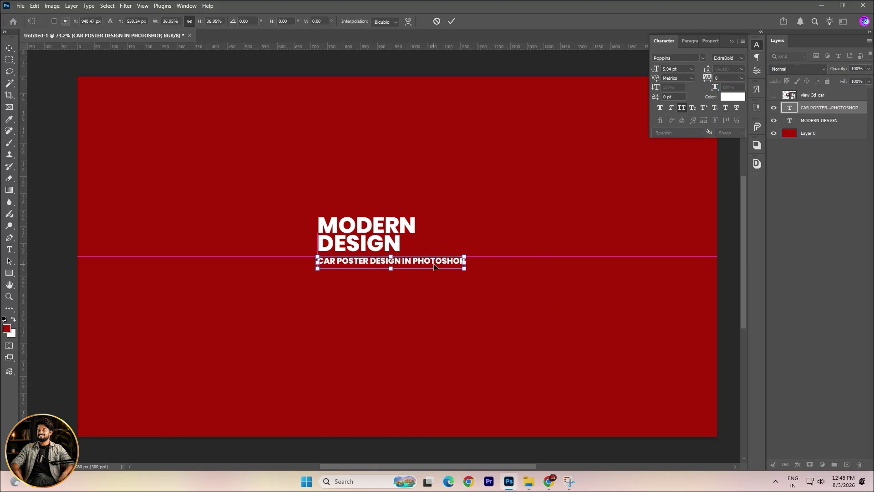
key("Return")
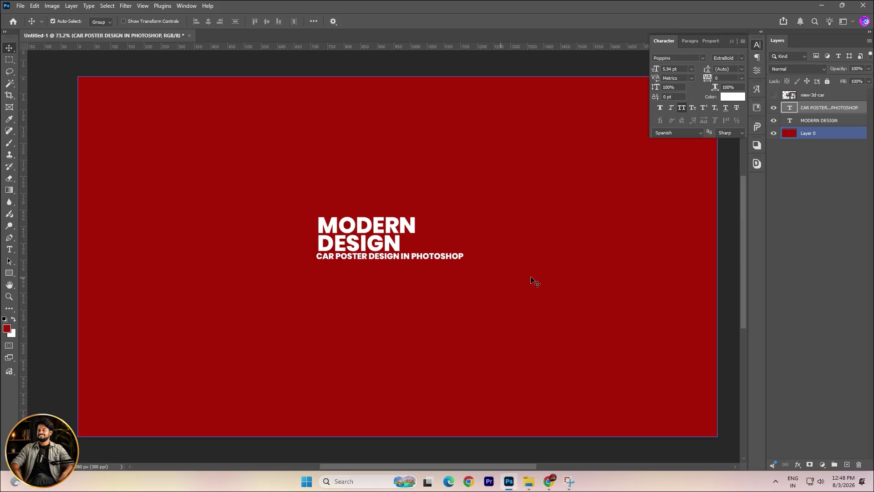
Step: Align the left edges of the title and the subtitle line, and select the red background layer
left_click(357, 234)
left_click(356, 233, "shift")
left_click(196, 22)
left_click(506, 239)
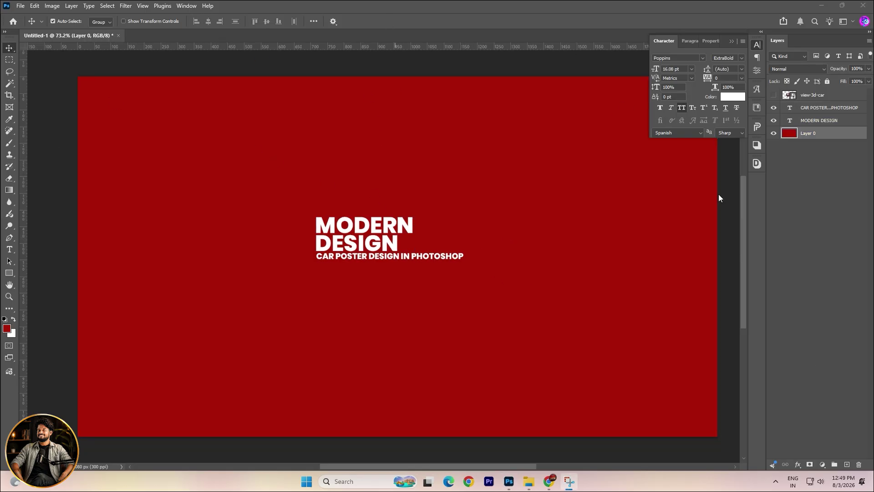
left_click(798, 464)
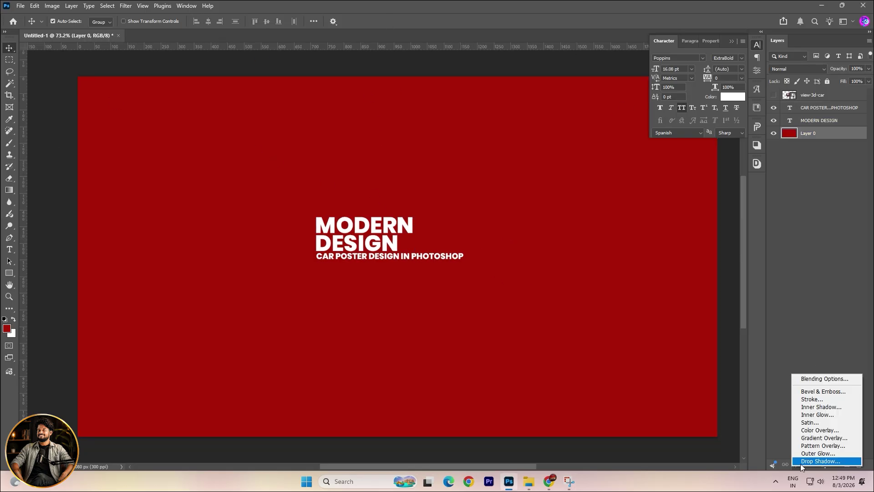
left_click(815, 439)
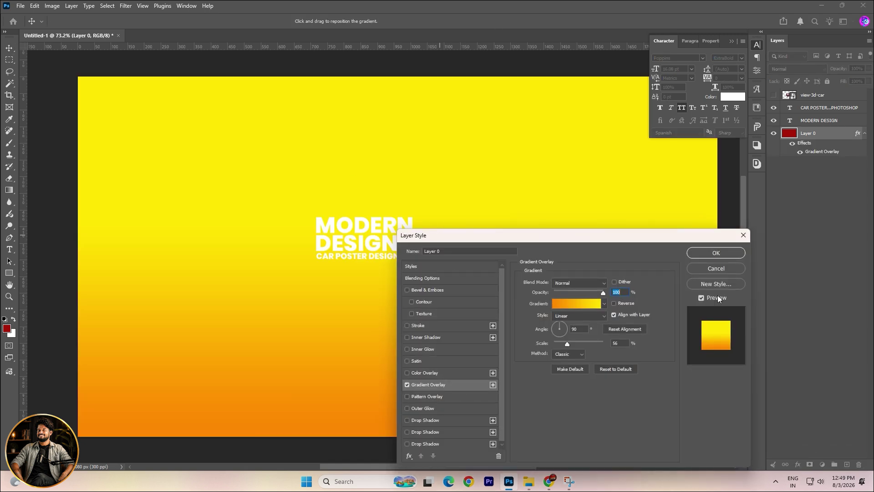
left_click(717, 268)
Step: Change the foreground color to a lighter, softer red
left_click(6, 328)
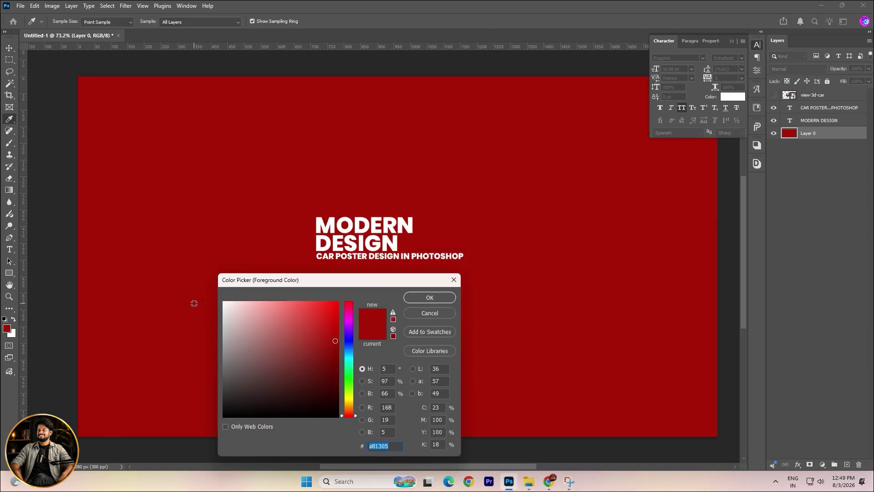
left_click(306, 330)
left_click(429, 297)
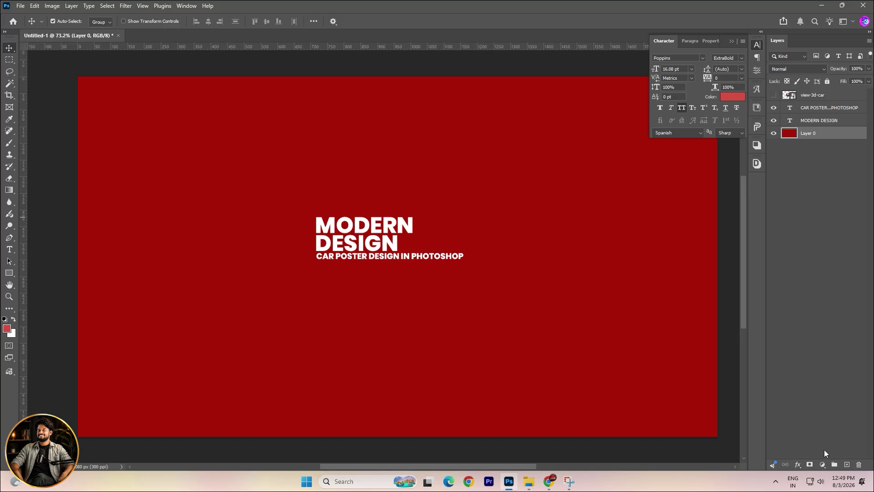
Step: Paint a large soft lighter-red glow at the canvas center on a new layer above Layer 0, using brush sizes from 1300 down to 700
left_click(841, 464)
key("b")
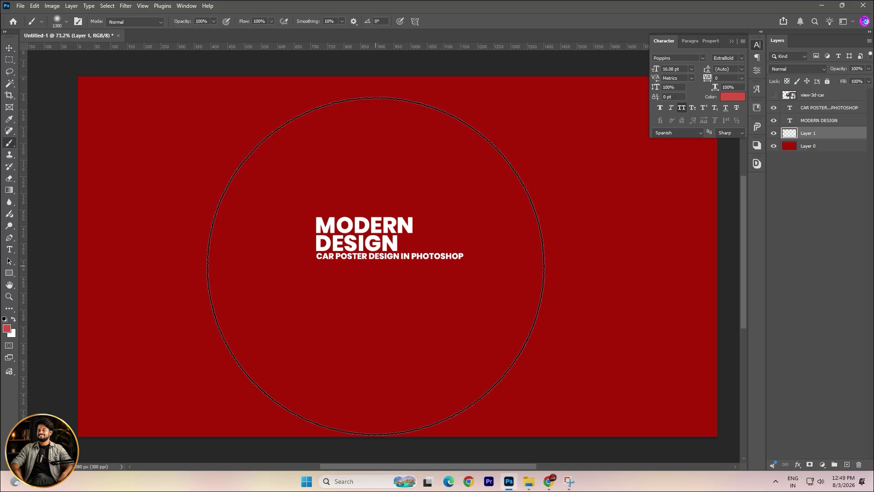
left_click(392, 255)
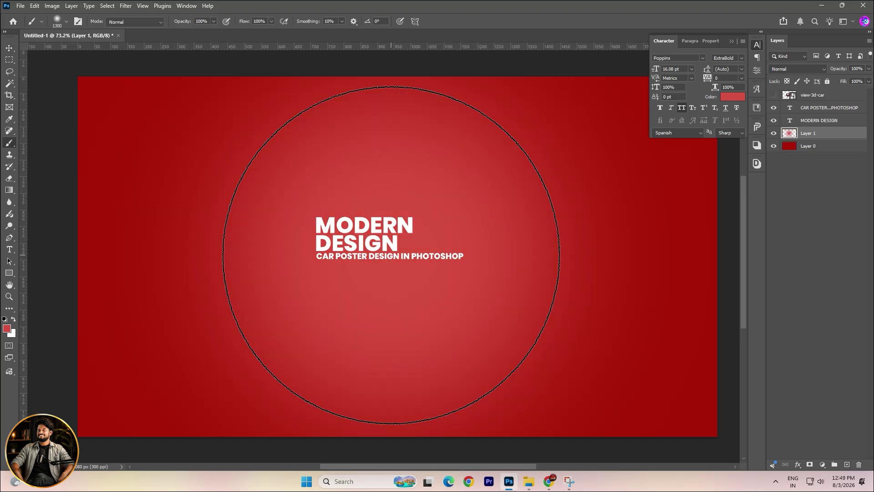
key("bracketleft")
key("bracketleft")
key("bracketleft")
key("bracketleft")
key("bracketleft")
key("bracketleft")
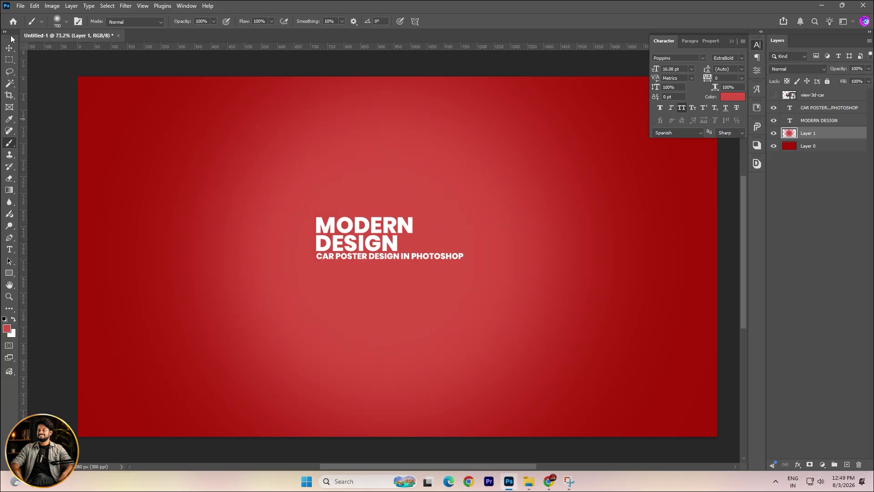
Step: Add a single black drop shadow to the MODERN DESIGN text with 0 px distance and 9 px size
left_click(9, 47)
left_click(360, 235)
left_click(797, 464)
left_click(800, 457)
left_click(407, 420)
left_click(407, 420)
left_click_drag(569, 344, 558, 343)
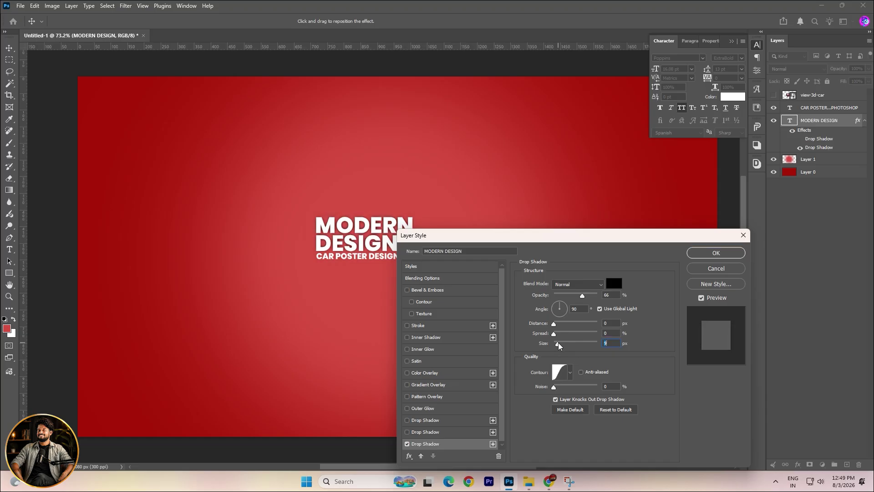
Step: Lower the opacity of the title's drop shadow, apply it, and give the subtitle line a drop shadow too
left_click_drag(597, 296, 582, 297)
scroll(608, 324, "up", 1)
scroll(612, 345, "up", 1)
scroll(612, 344, "down", 2)
left_click_drag(576, 295, 568, 298)
key("Return")
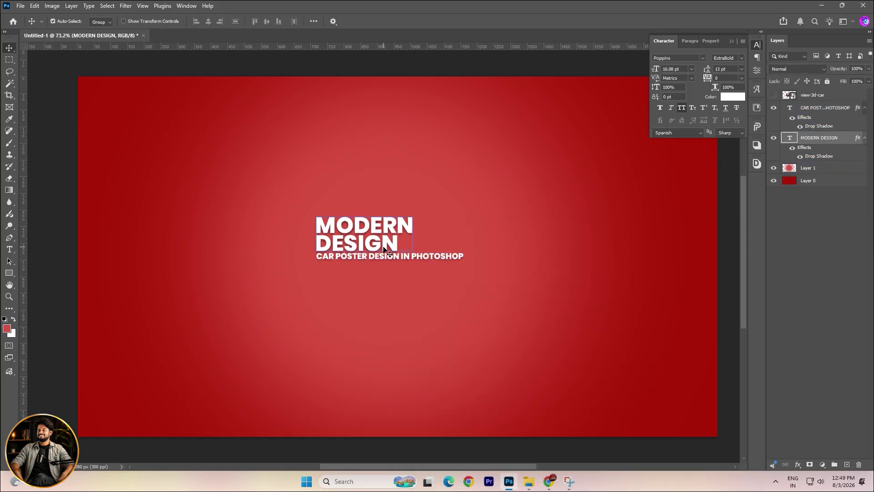
Step: Change the font weight of the CAR POSTER DESIGN IN PHOTOSHOP line to Bold
left_click(445, 256)
left_click(741, 60)
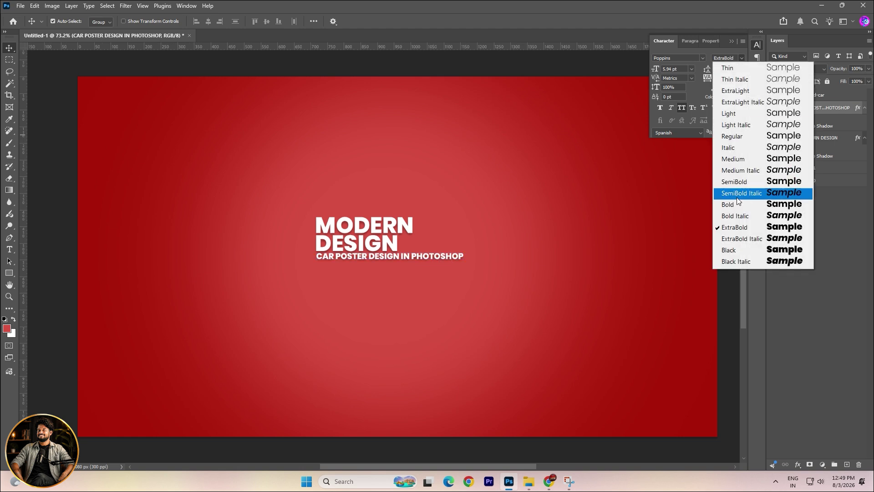
left_click(739, 204)
Step: Realign the title and subtitle by their left edges and move both together into the left half of the canvas
left_click(384, 246)
left_click(383, 247, "shift")
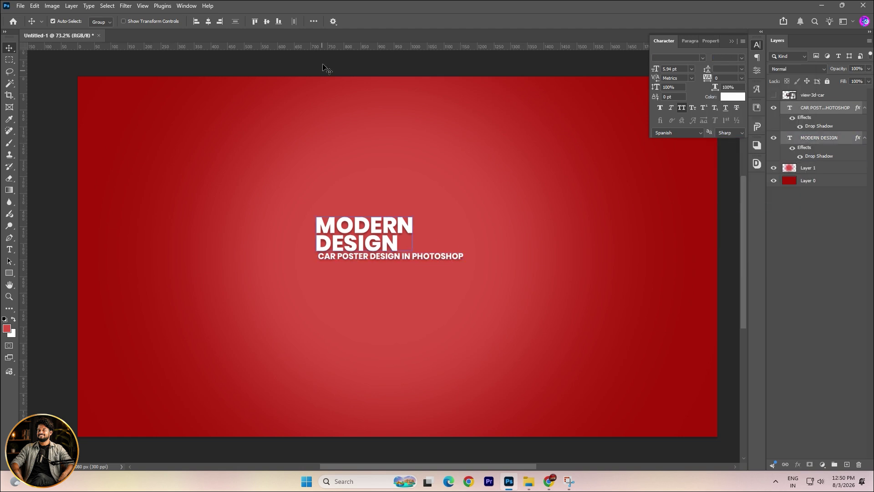
left_click(196, 20)
left_click_drag(362, 229, 234, 229)
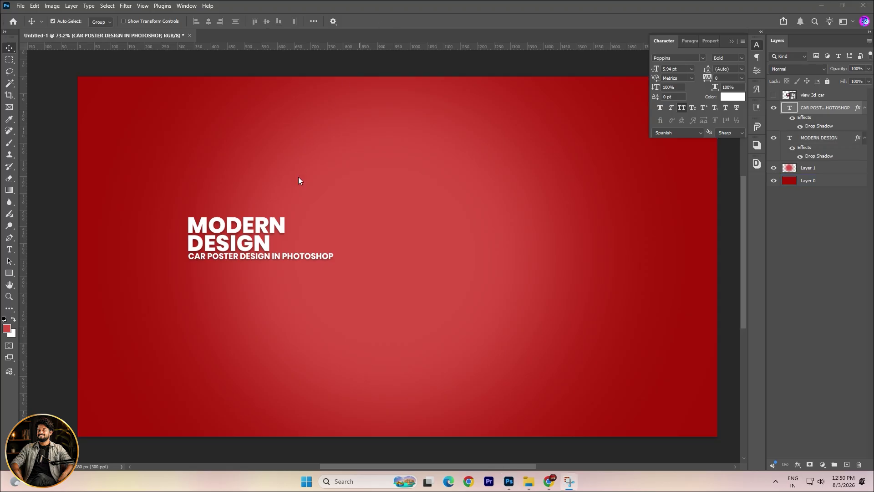
Step: Scale the subtitle line down to about 3.36 pt so it spans the width of the word DESIGN
left_click(327, 257)
key("ctrl+t")
left_click_drag(336, 256, 271, 257)
key("Return")
left_click(293, 272)
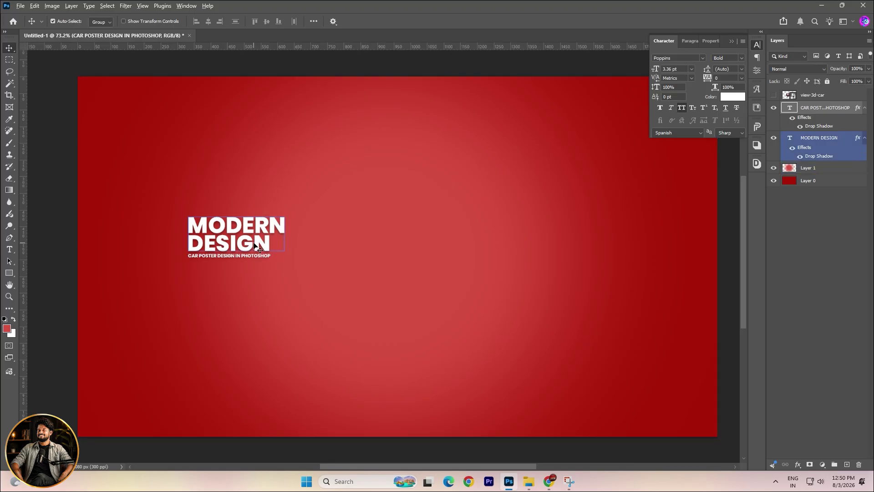
Step: Lock the glow layer (Layer 1) and the red background layer (Layer 0)
left_click(274, 278)
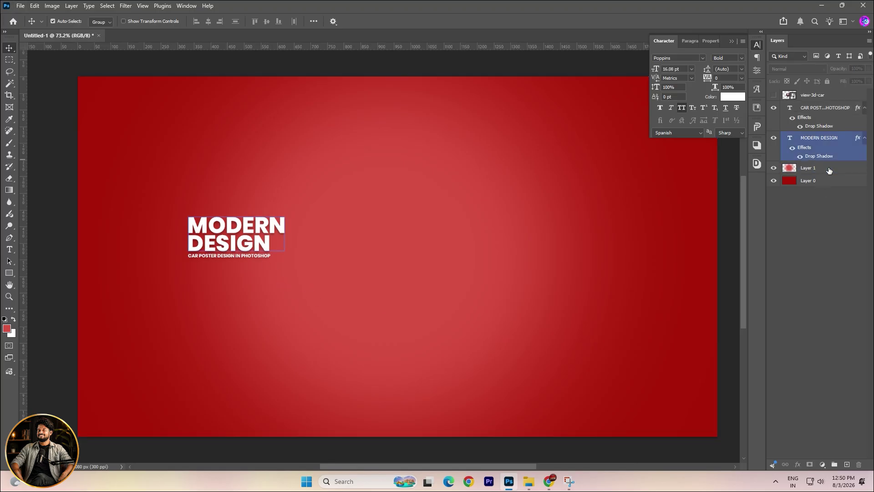
left_click(817, 181, "ctrl")
left_click(827, 82)
Step: Enlarge both text lines together until the subtitle is about 5.2 pt, and move the subtitle about 53 px down
left_click_drag(356, 283, 341, 238)
key("ctrl+t")
key("Return")
left_click_drag(290, 266, 288, 284)
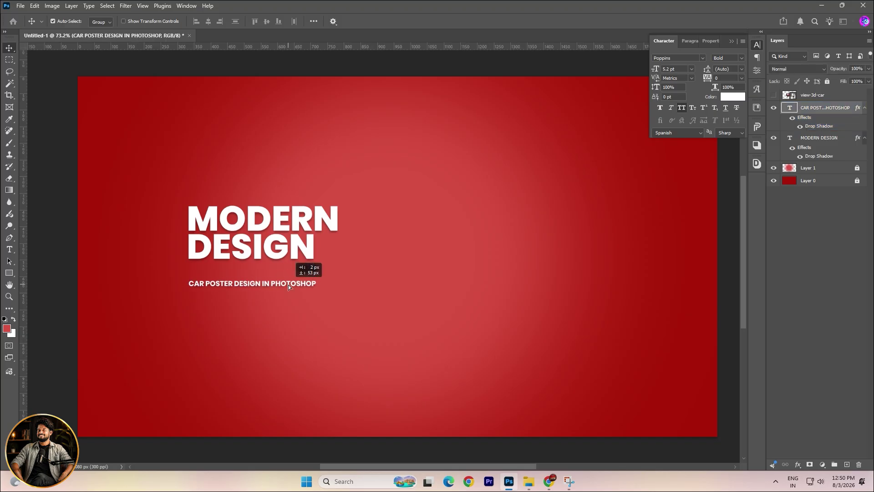
Step: Delete the word DESIGN from the title so its text reads only MODERN
key("t")
left_click(252, 250)
double_click(253, 250)
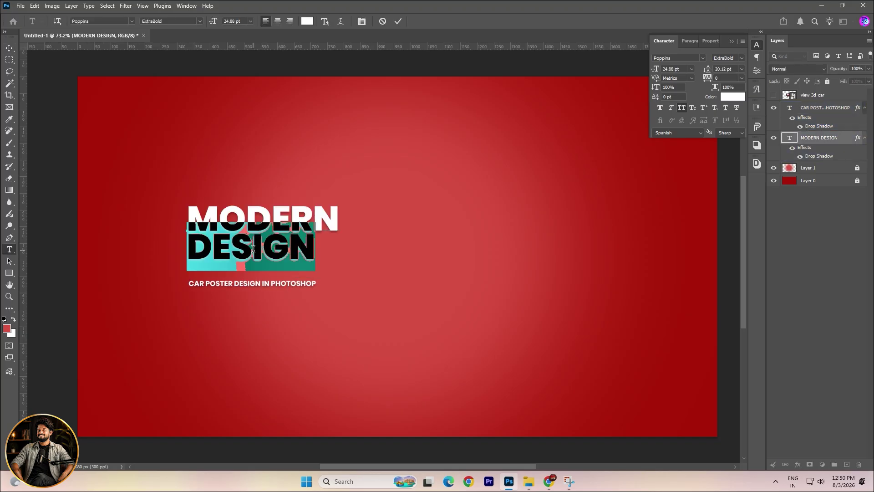
key("BackSpace")
left_click(10, 48)
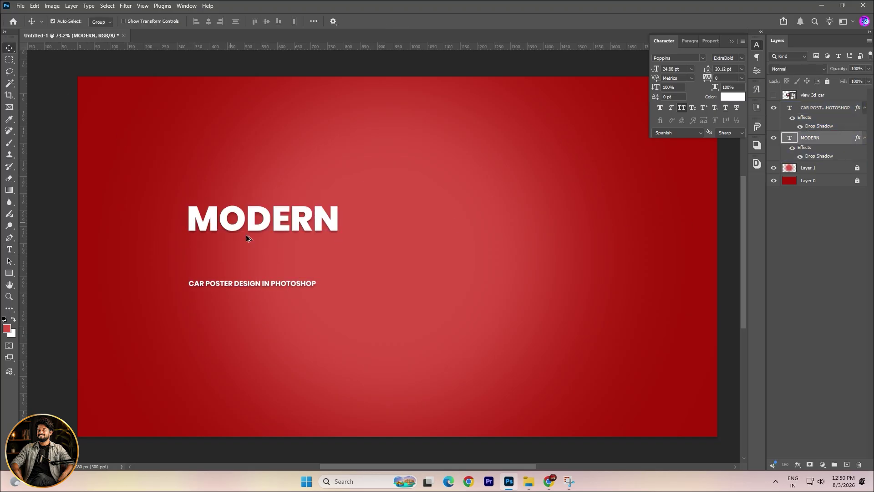
Step: Duplicate the MODERN line directly below itself and change the copy's text to DESIGN
left_click_drag(260, 223, 260, 249)
double_click(260, 248)
type("DESIGN")
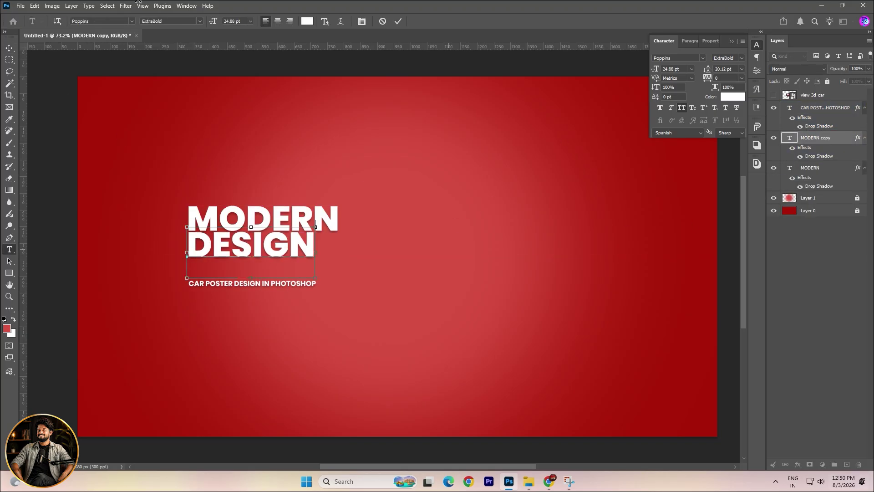
Step: Scale the DESIGN line to about 29.59 pt and enlarge the subtitle so both match the width of MODERN
left_click(9, 48)
key("ctrl+t")
left_click_drag(318, 279, 340, 286)
key("Return")
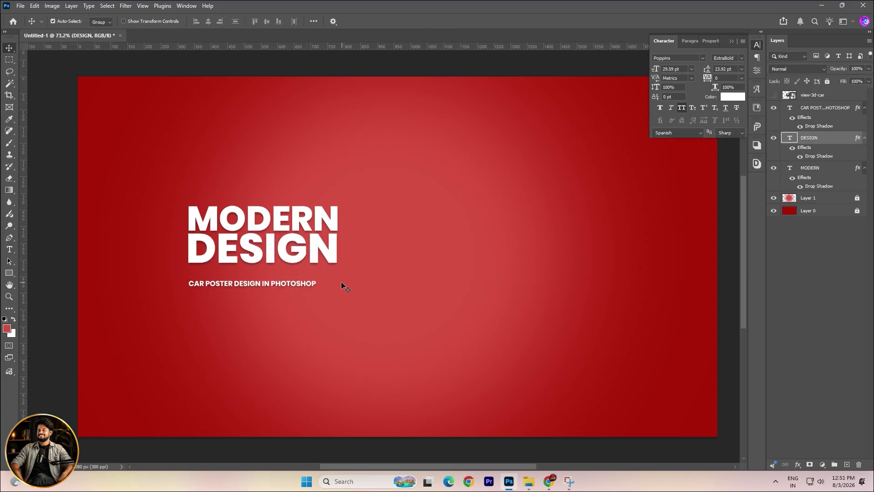
key("ctrl+t")
key("Return")
Step: Enlarge all three text lines together to fill the left half of the canvas and duplicate them into the right half
left_click_drag(292, 283, 273, 126)
key("ctrl+t")
key("Return")
key("ctrl+t")
left_click_drag(339, 240, 613, 276)
key("Return")
left_click_drag(250, 157, 292, 314)
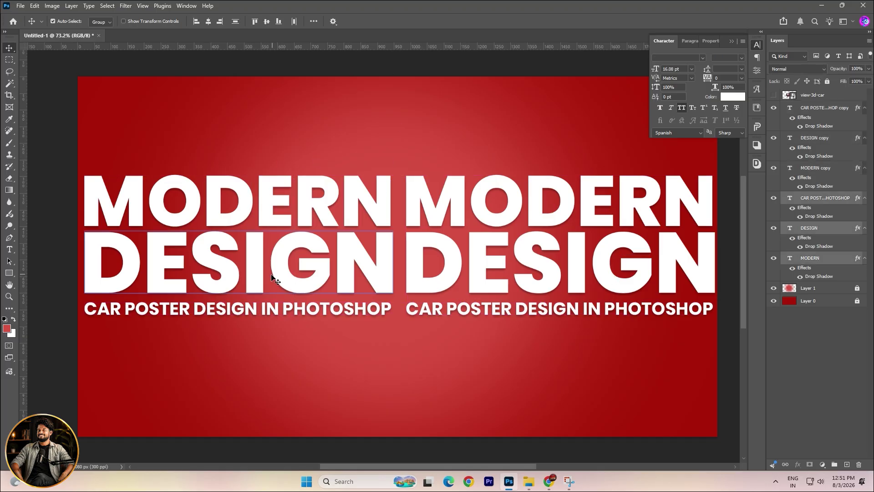
key("ctrl+t")
right_click(274, 278)
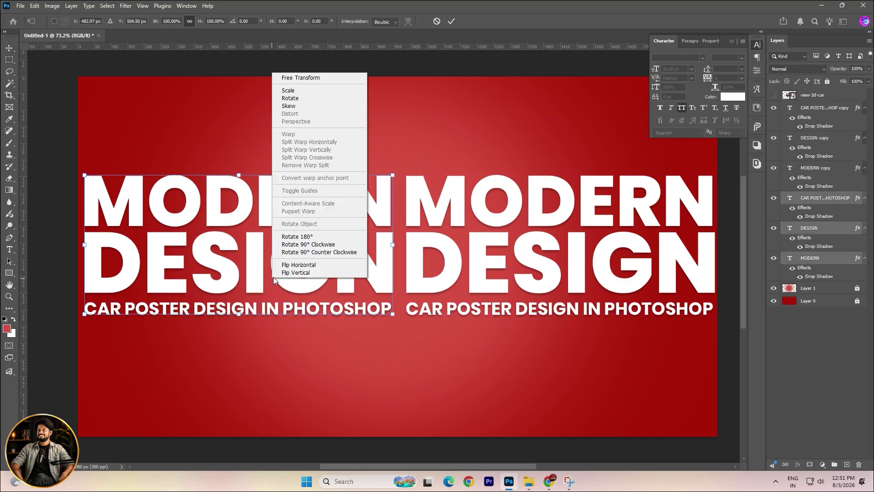
left_click(249, 265)
Step: Convert the three text layers of the left block into one smart object
left_click(810, 198)
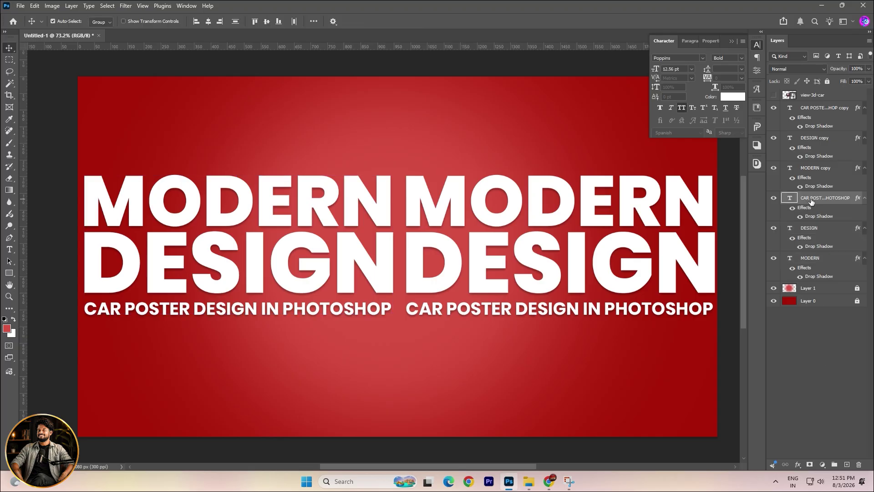
right_click(810, 199)
left_click(308, 159)
left_click_drag(359, 337, 302, 175)
right_click(829, 201)
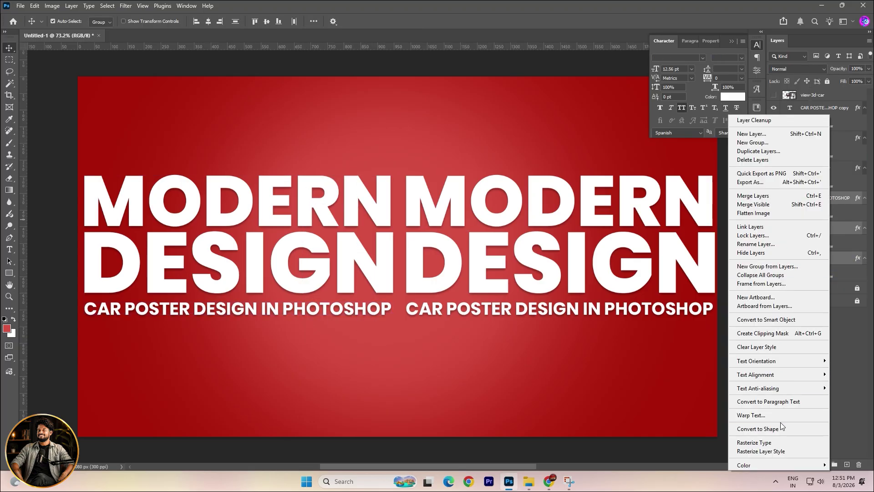
left_click(761, 320)
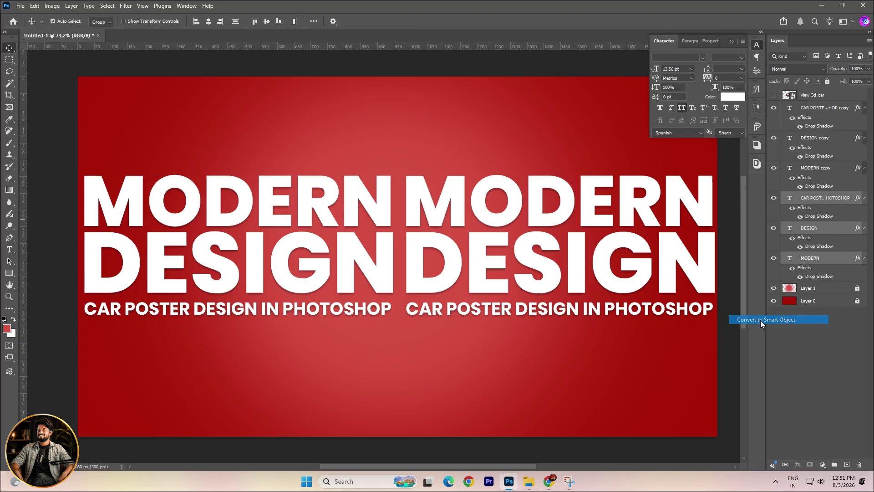
Step: Start a perspective distortion on the left text block, making its outer edge taller than the edge near the canvas centre
key("ctrl+t")
right_click(310, 246)
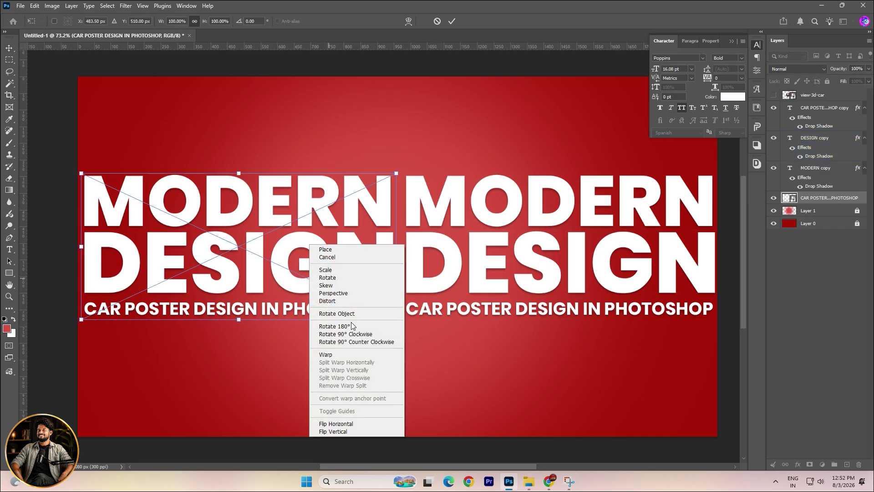
left_click(345, 294)
left_click_drag(398, 174, 368, 180)
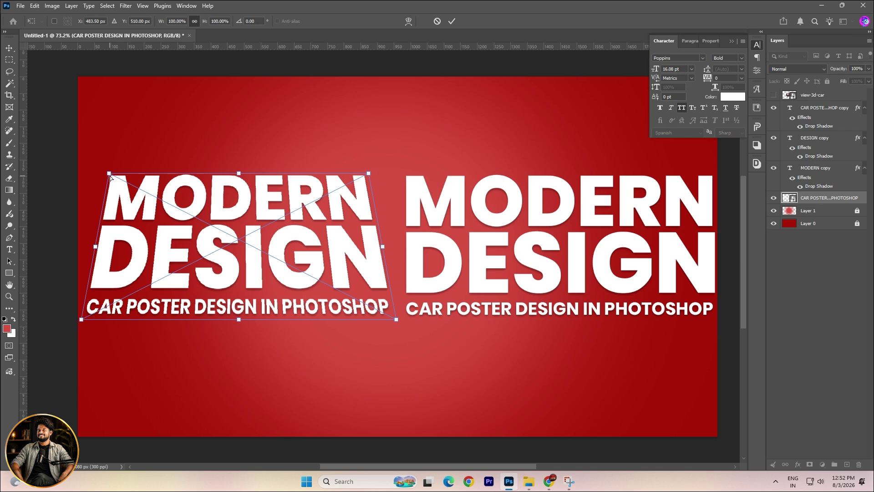
left_click_drag(109, 173, 77, 127)
left_click_drag(73, 362, 78, 361)
left_click_drag(397, 249, 397, 247)
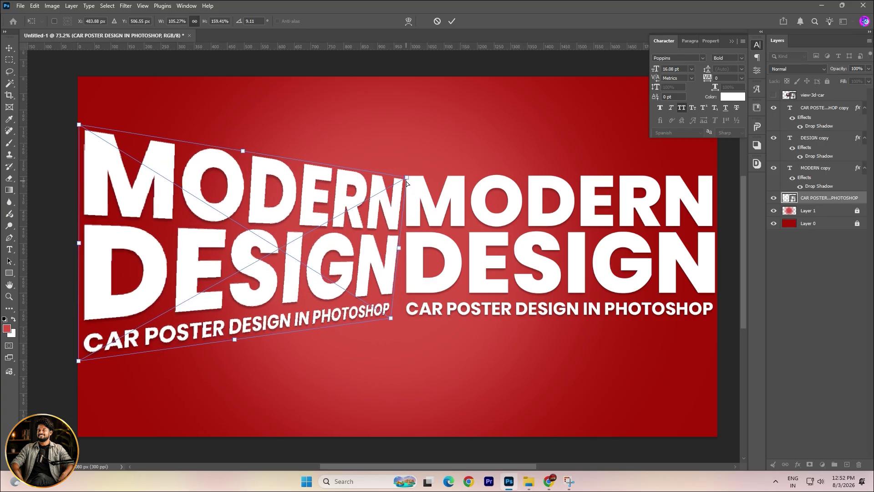
Step: Strengthen the left block's perspective by stretching its outer edge over most of the canvas height and shortening its inner edge
left_click_drag(406, 182, 394, 207)
left_click_drag(79, 125, 80, 78)
left_click_drag(79, 408, 83, 436)
scroll(79, 65, "up", 1)
left_click_drag(79, 65, 79, 85)
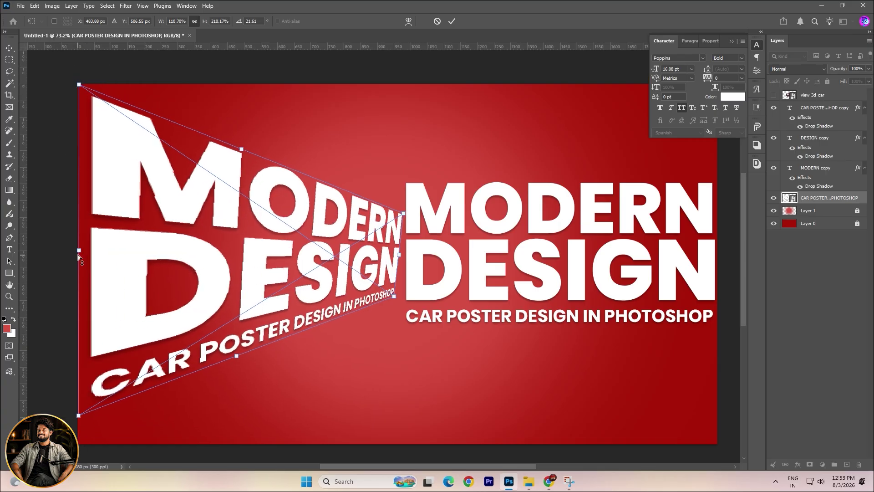
left_click_drag(78, 252, 79, 263)
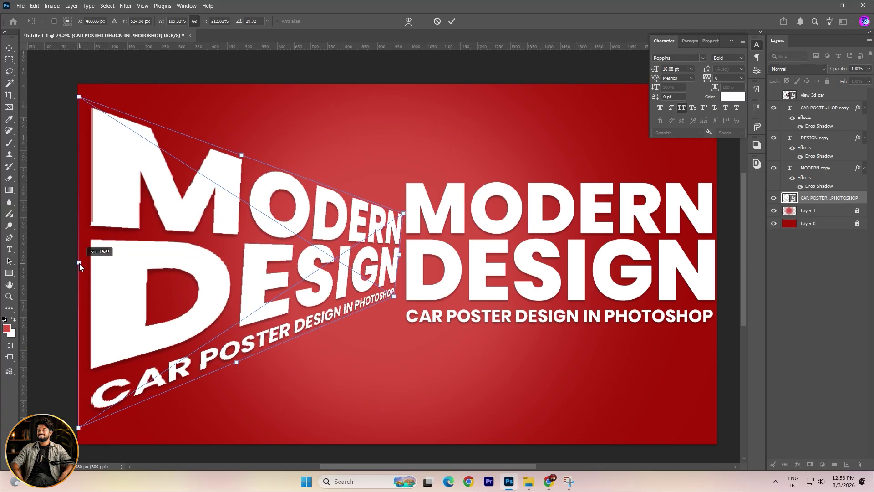
key("Return")
Step: Fine-tune the left text block's perspective by nudging its corners and outer edge slightly inward from the canvas border
left_click_drag(221, 230, 211, 233)
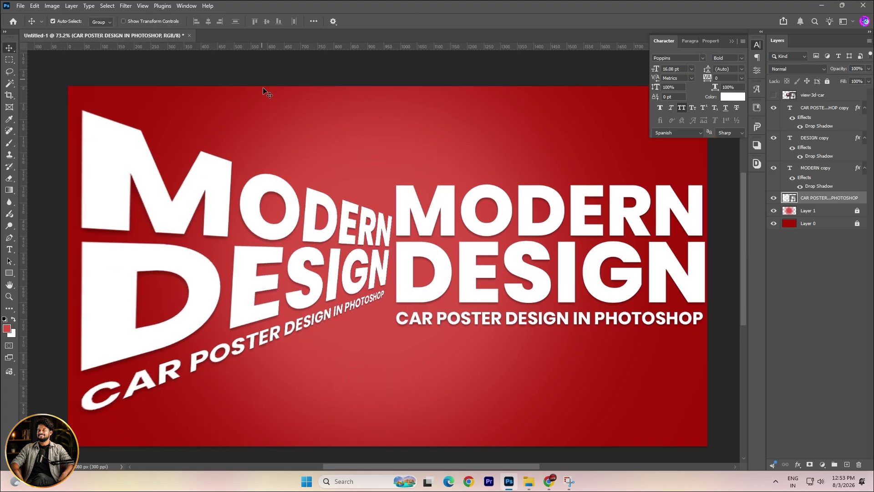
key("ctrl+t")
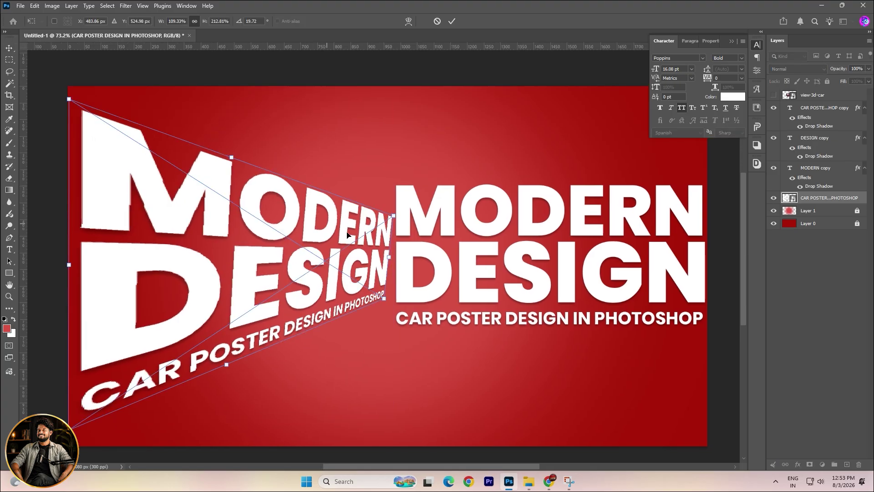
right_click(388, 256)
left_click(401, 308)
mouse_move(384, 297)
left_mouse_down()
mouse_move(378, 301)
mouse_move(389, 296)
left_mouse_up()
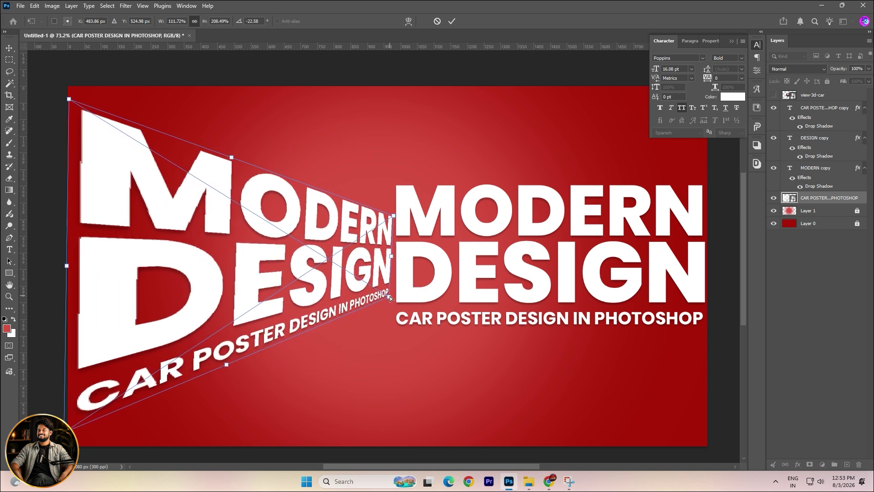
left_click_drag(66, 429, 70, 427)
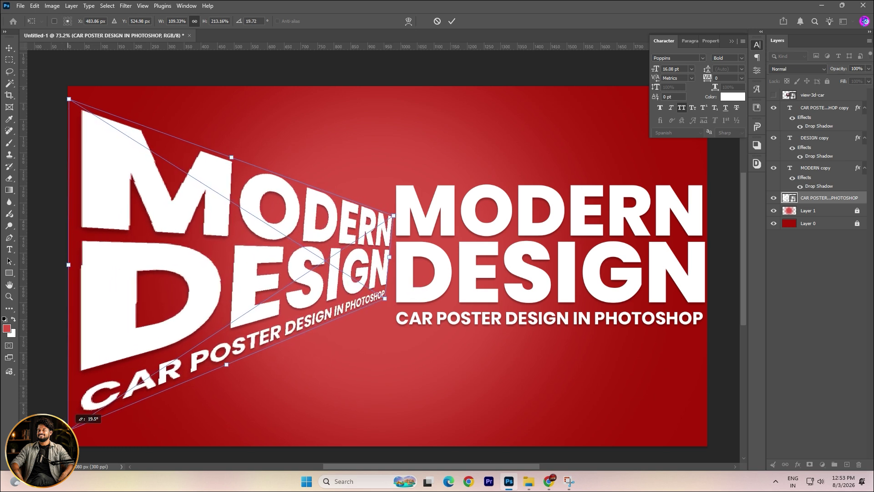
left_click_drag(69, 263, 74, 266)
left_click_drag(394, 215, 387, 213)
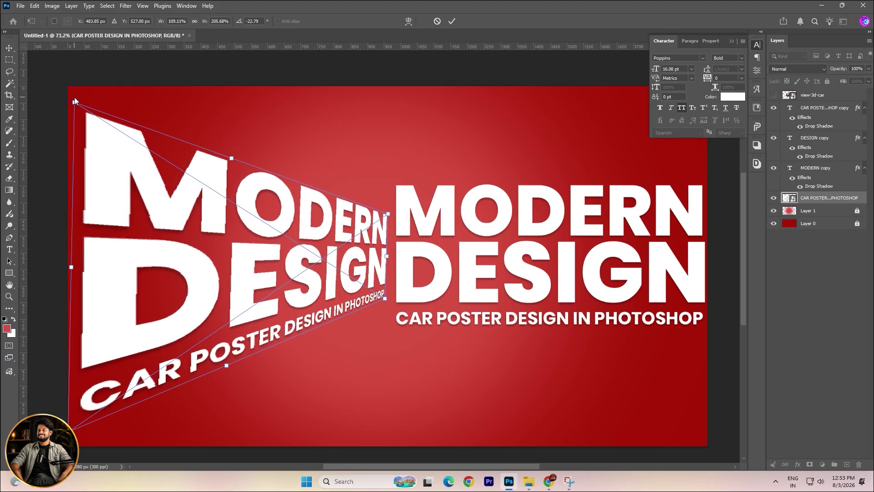
left_click_drag(72, 105, 72, 103)
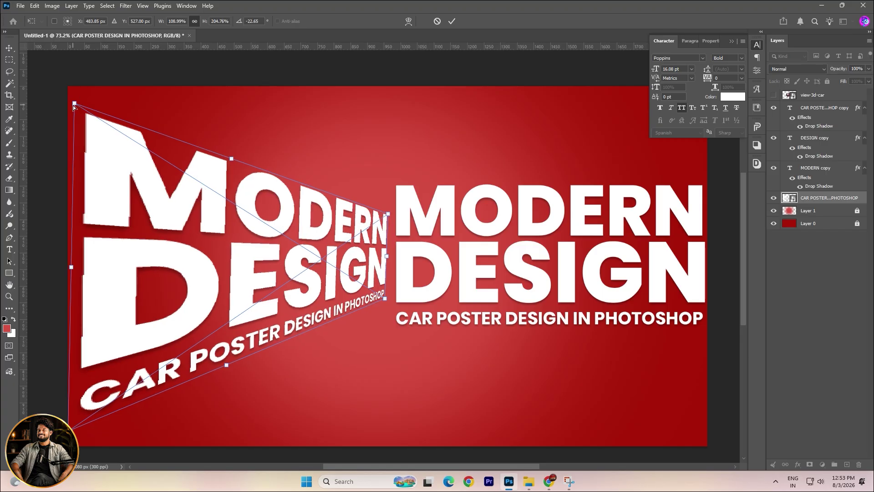
key("Return")
Step: Place horizontal guides at the top and bottom extents of the left text block
left_click_drag(322, 47, 320, 112)
left_click_drag(286, 47, 274, 409)
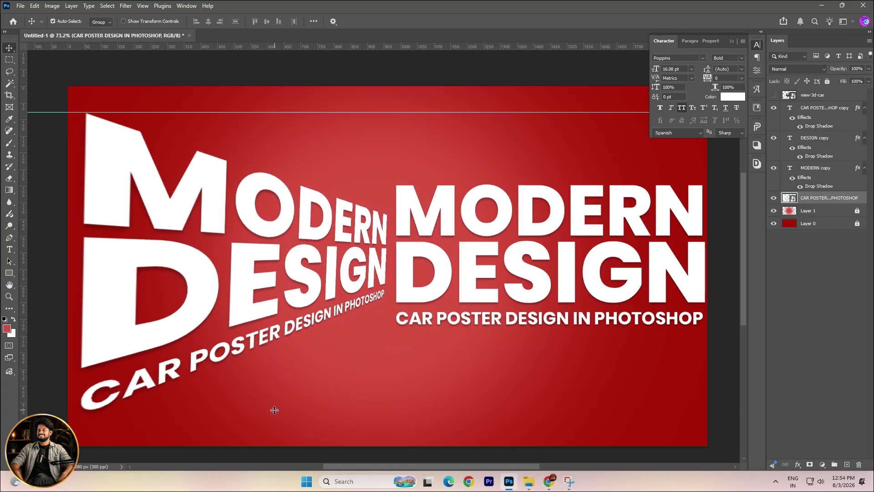
Step: Convert the three text layers of the right block into one smart object
left_click(460, 233)
left_click(472, 273, "shift")
left_click(475, 318, "shift")
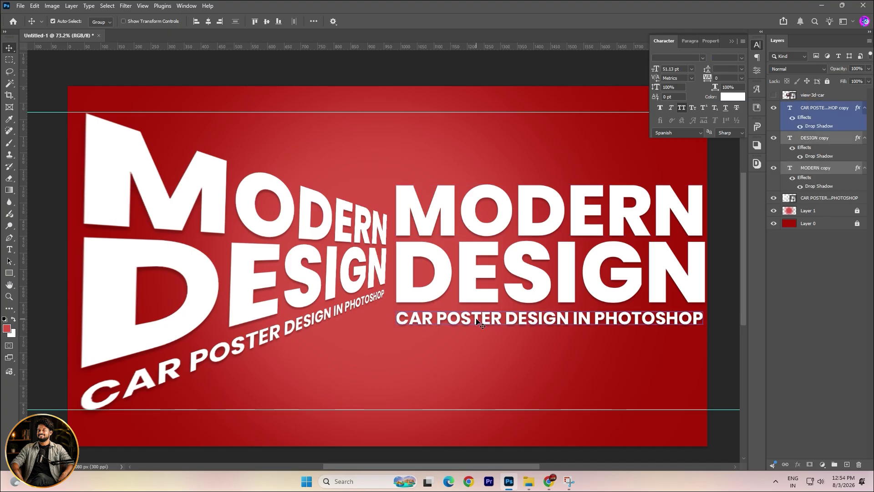
right_click(819, 110)
left_click(811, 314)
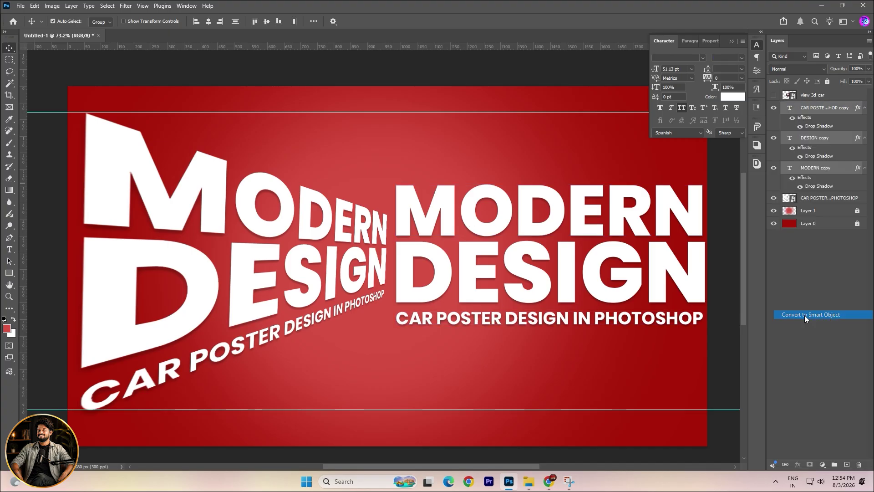
Step: Distort the right text block to mirror the left block's perspective, tall at the outer edge and short at the centre, between the guides
key("ctrl+t")
left_click_drag(393, 184, 399, 192)
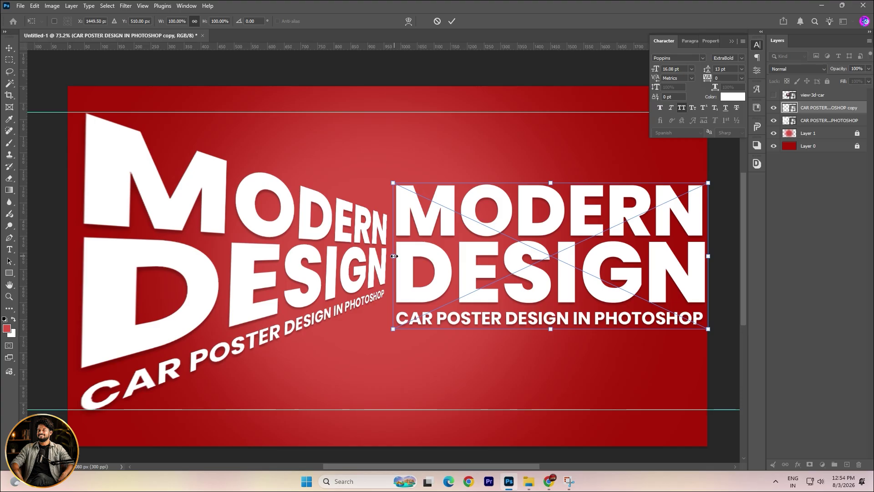
left_click_drag(395, 185, 403, 218)
left_click(730, 42)
left_click_drag(709, 183, 704, 105)
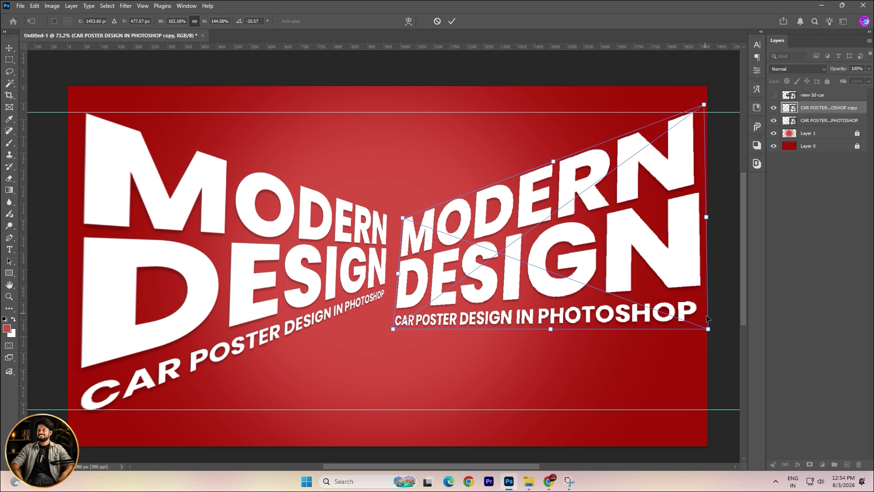
left_click_drag(707, 330, 715, 434)
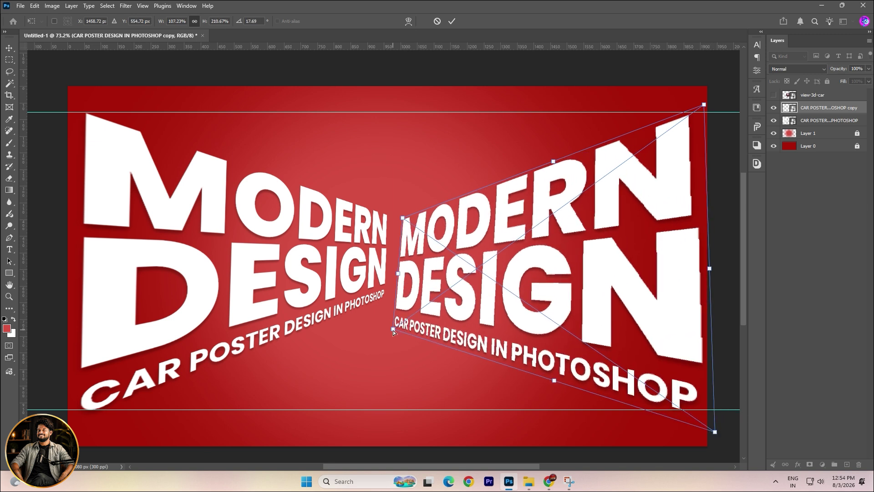
left_click_drag(392, 329, 402, 297)
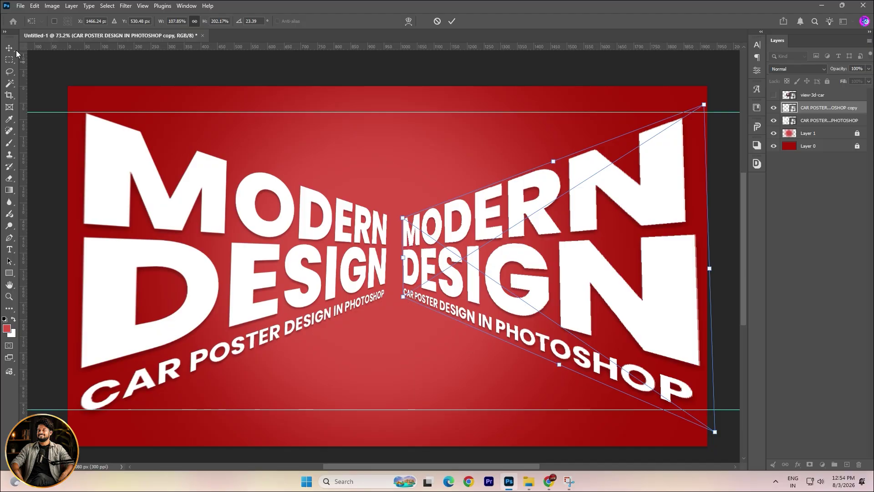
key("Return")
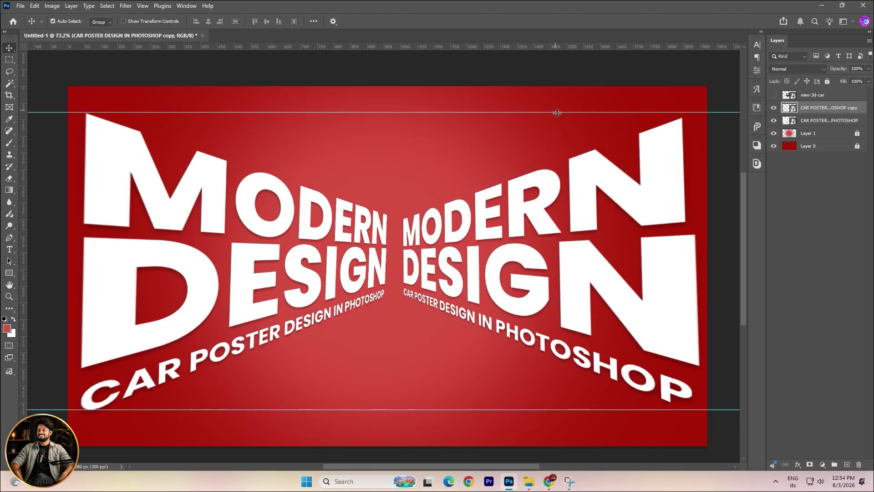
key("ctrl+t")
right_click(655, 179)
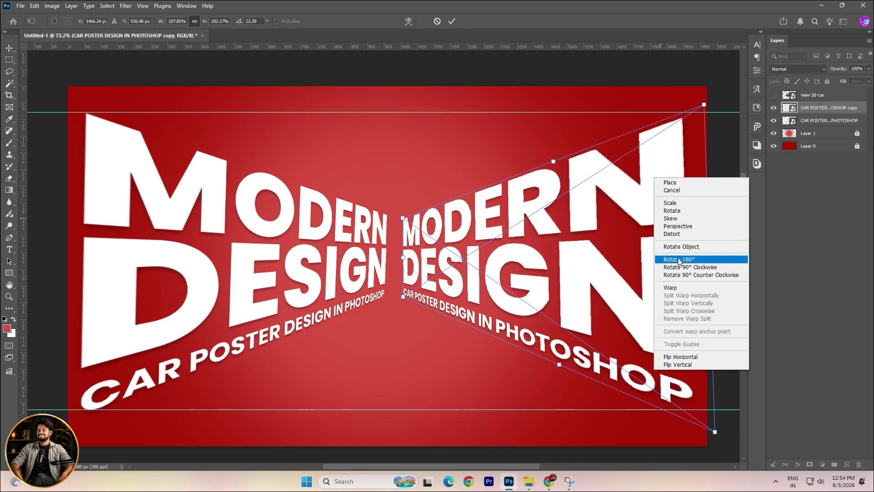
left_click(681, 227)
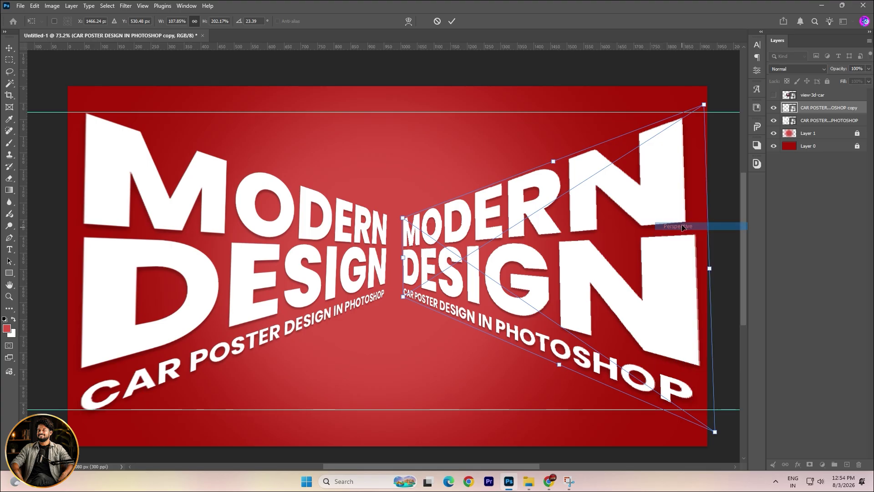
left_click_drag(703, 104, 713, 93)
left_click_drag(391, 223, 401, 218)
key("Return")
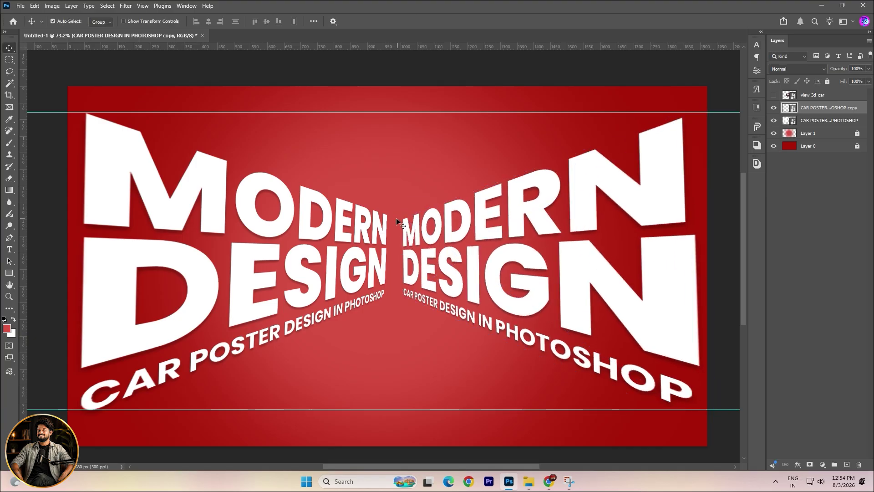
Step: Remove both horizontal guides from the canvas
left_click_drag(501, 113, 501, 46)
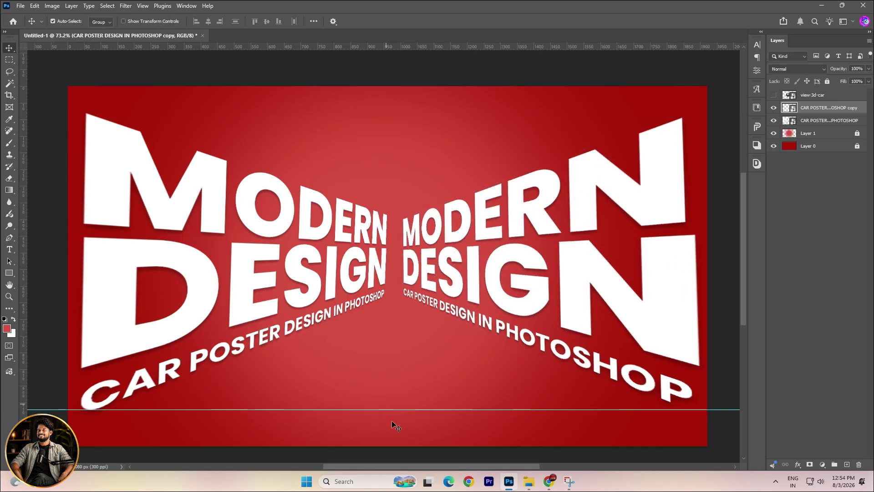
left_click_drag(394, 410, 394, 467)
scroll(392, 348, "down", 1)
Step: Combine the left and right distorted text blocks into a single smart object
left_click(392, 348)
scroll(392, 349, "up", 1)
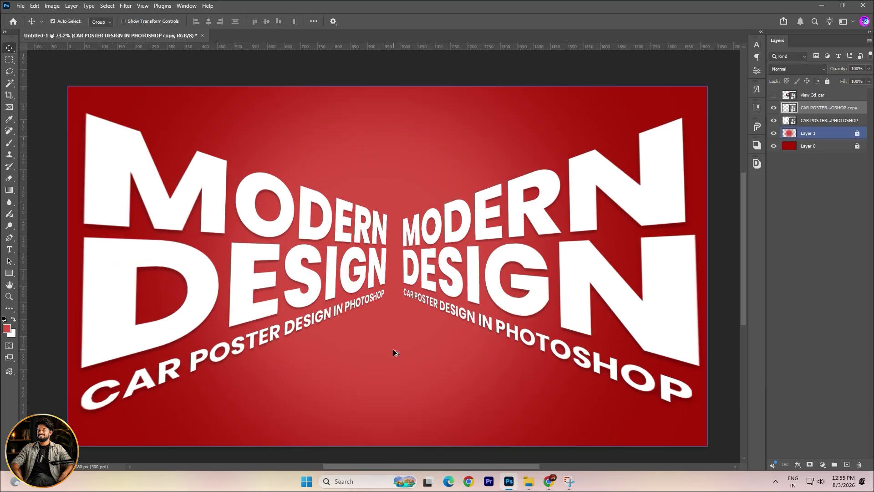
left_click(284, 244)
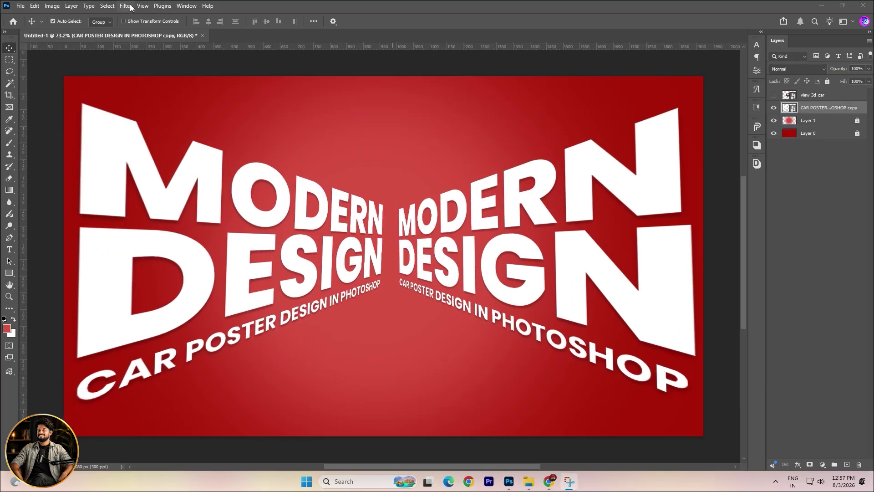
Step: Start a Tilt-Shift blur on the combined text, centre it between the two blocks and set the blur to 19 px
left_click(125, 6)
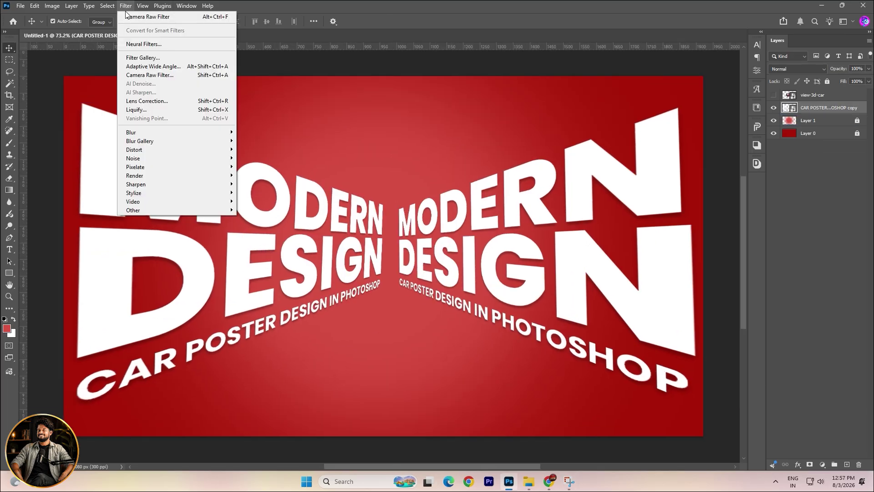
mouse_move(161, 143)
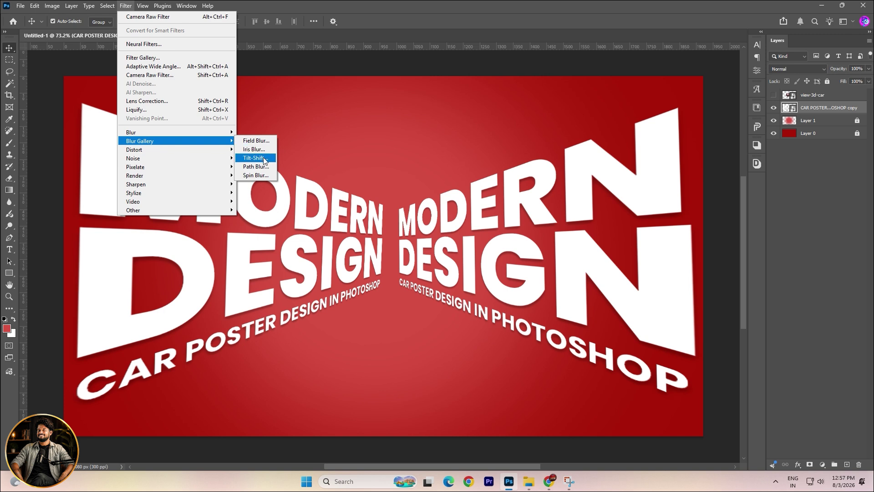
left_click(254, 158)
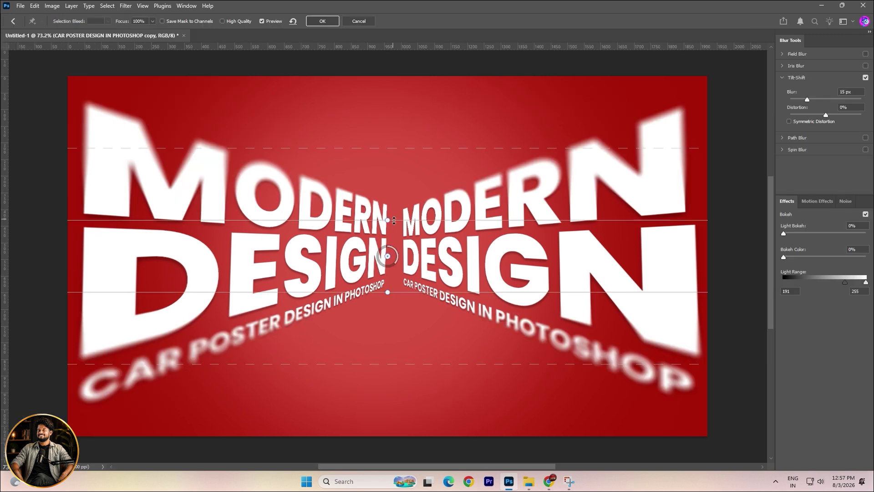
mouse_move(389, 257)
left_mouse_down()
mouse_move(405, 255)
mouse_move(383, 260)
left_mouse_up()
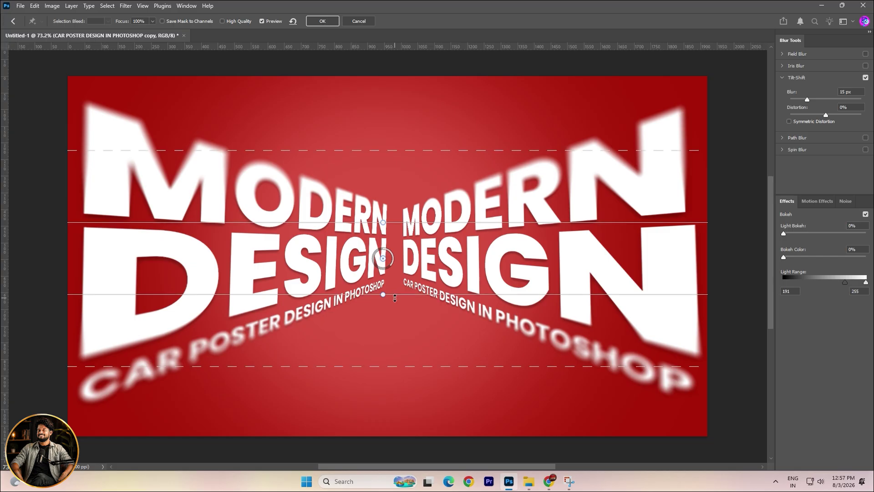
mouse_move(385, 259)
left_mouse_down()
mouse_move(391, 251)
mouse_move(386, 271)
left_mouse_up()
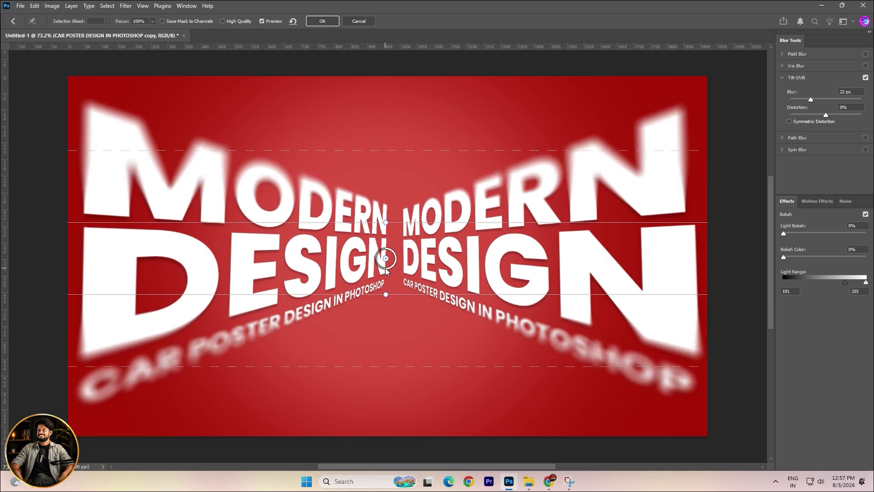
mouse_move(386, 271)
left_mouse_down()
mouse_move(389, 263)
mouse_move(387, 270)
left_mouse_up()
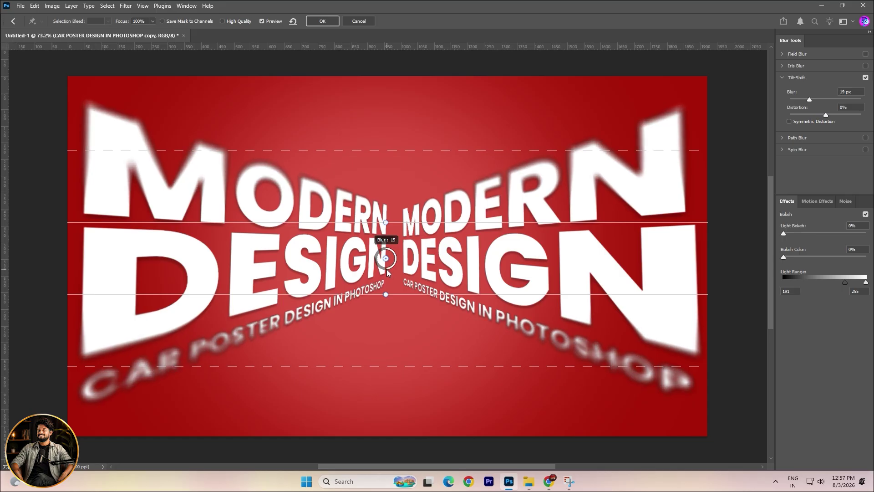
left_click(386, 211)
key("ctrl+z")
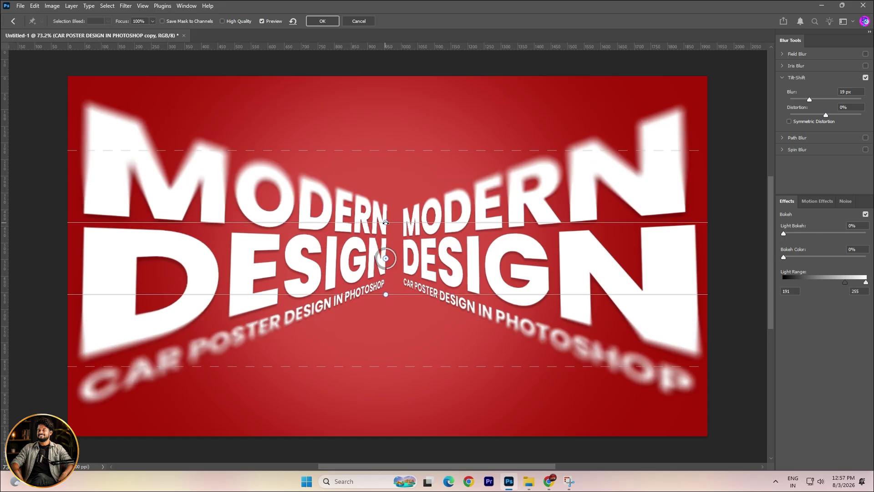
Step: Rotate the Tilt-Shift focus band to vertical, widen it around the centre of the text, and apply the blur
left_click_drag(386, 222, 445, 249)
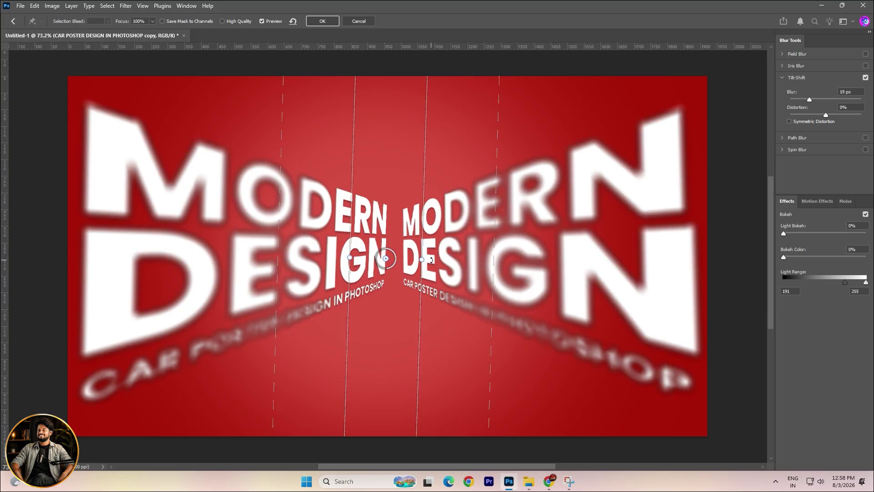
left_click_drag(388, 255, 406, 241)
left_click(322, 21)
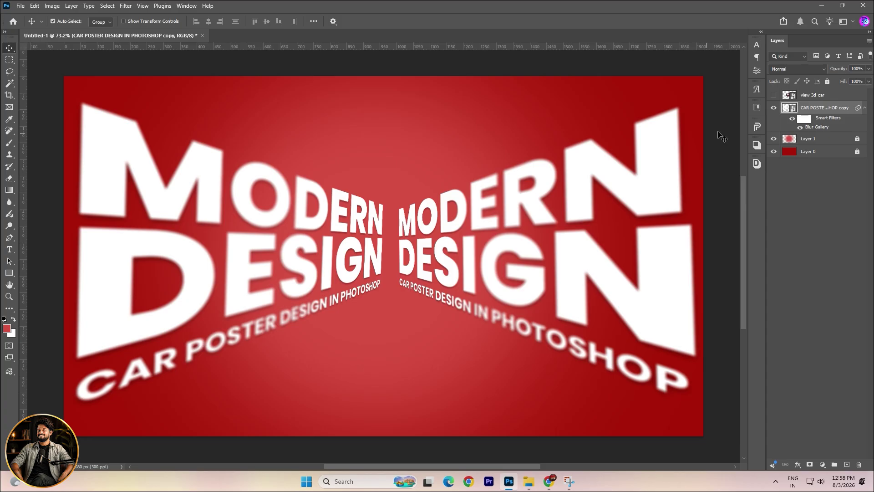
Step: Show the view-3d-car layer, scale the car down to about half size, and place it below the centre of the text
left_click(773, 94)
left_click(815, 94)
key("ctrl+t")
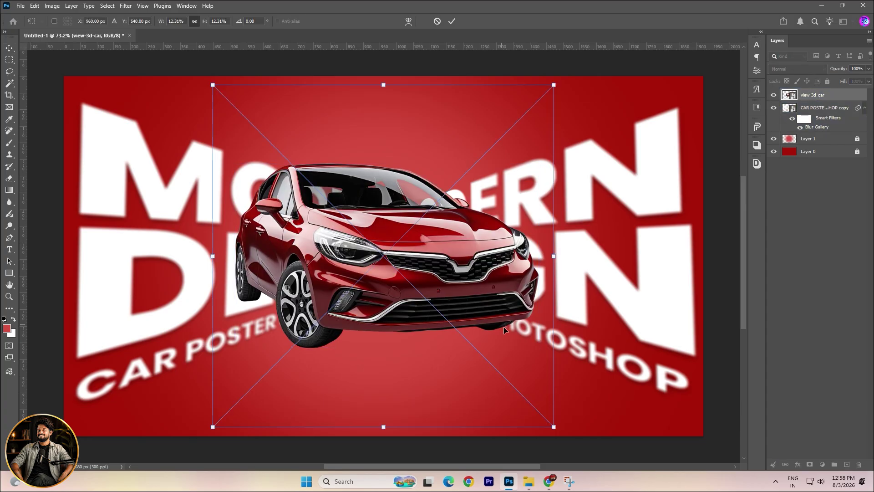
left_click_drag(555, 429, 473, 348)
left_click_drag(421, 287, 444, 357)
key("Return")
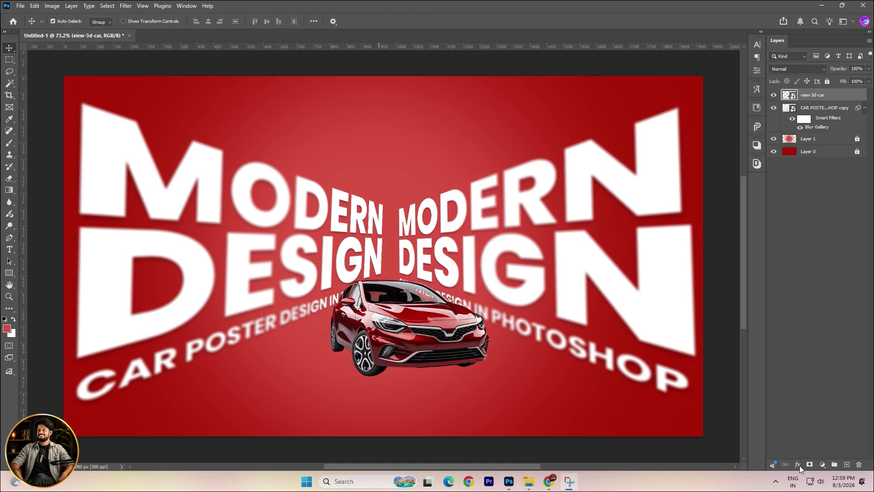
Step: Give the car a black drop shadow with 45% opacity, 8 px distance and 35 px size, and nudge the car slightly
left_click(797, 465)
left_click(814, 457)
left_click(612, 284)
left_click(302, 416)
left_click(429, 297)
left_click_drag(586, 294, 573, 295)
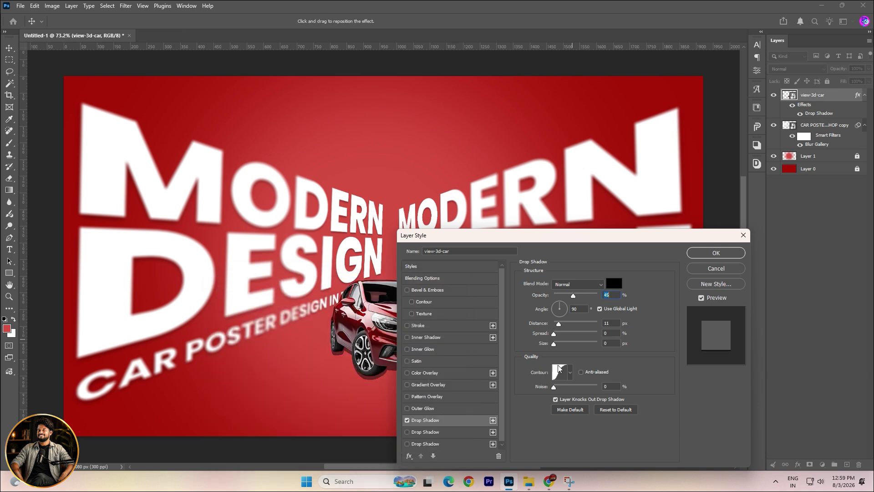
left_click_drag(556, 344, 559, 327)
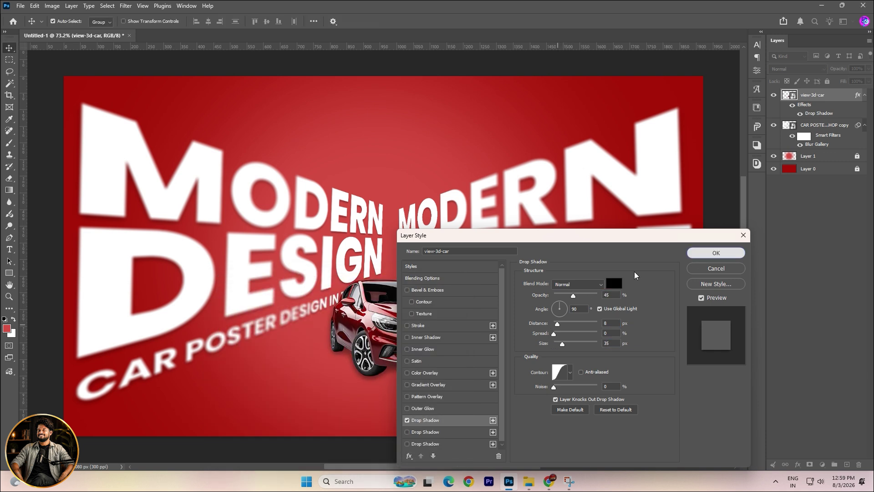
left_click(716, 252)
left_click_drag(431, 329, 434, 327)
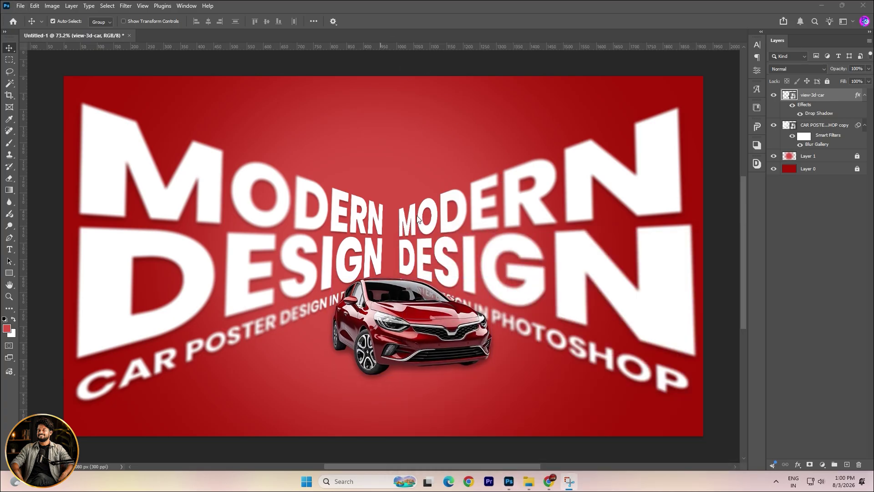
Step: Paste the copied Jaguar logo image onto the poster
key("ctrl+v")
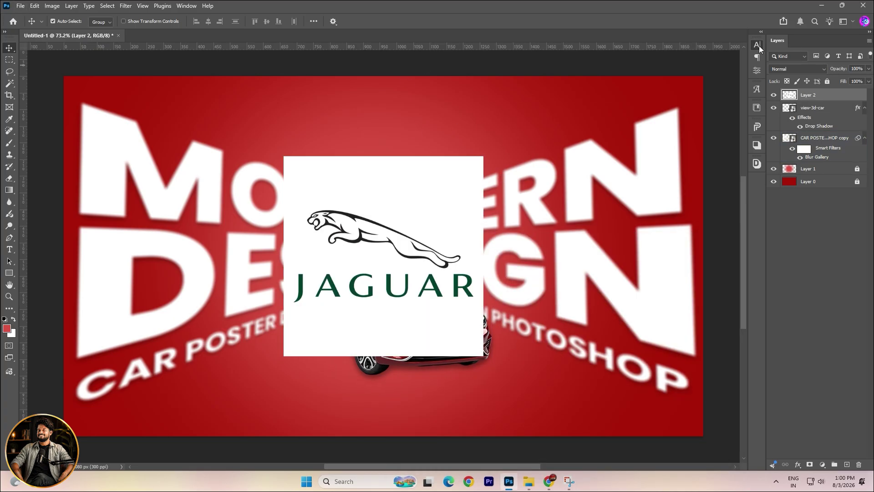
Step: Try to cut out the Jaguar logo with the automatic Remove Background action
left_click(757, 45)
left_click(705, 41)
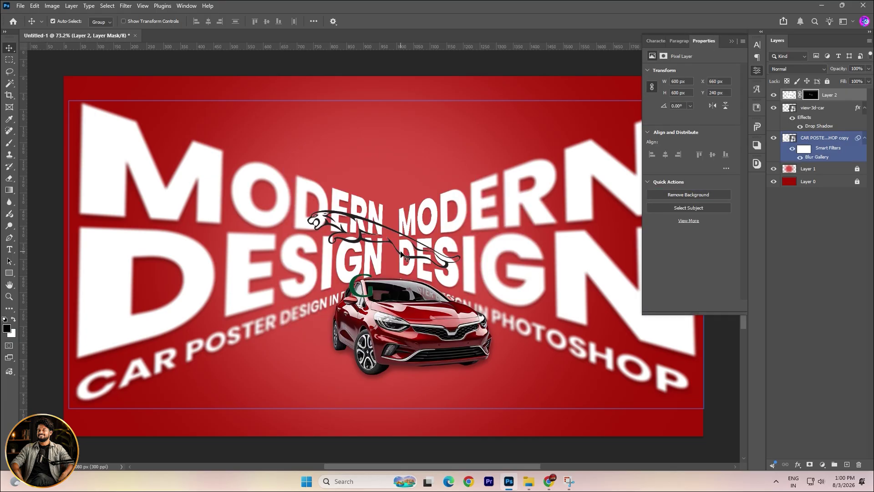
key("ctrl+z")
Step: Select the white area around the Jaguar logo with the Magic Wand and delete it
key("w")
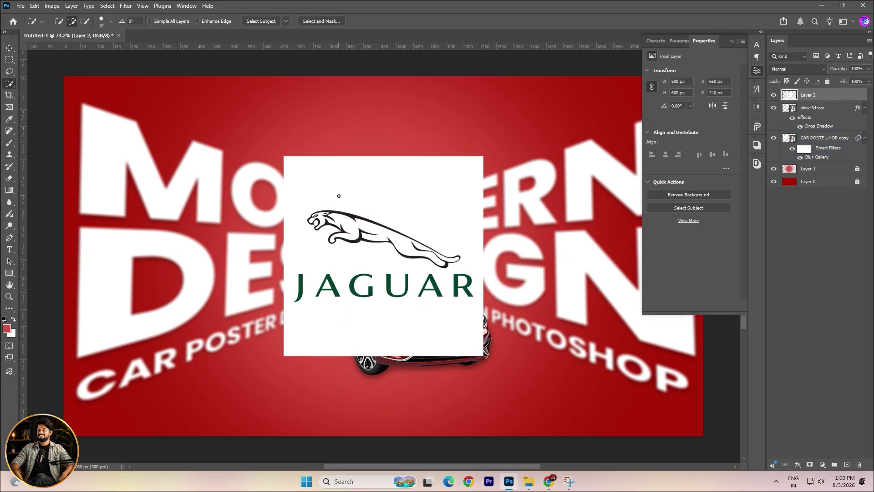
key("shift+w")
left_click(339, 196)
key("Delete")
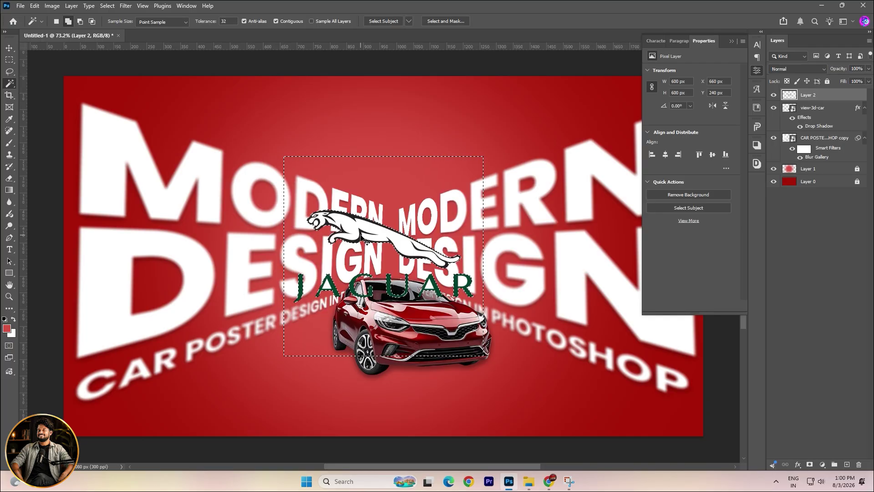
key("ctrl+d")
Step: Scale the Jaguar logo down and place it above the car in the upper centre of the poster
key("ctrl+t")
left_click_drag(367, 241, 366, 154)
left_click_drag(482, 213, 432, 159)
key("Return")
left_click(798, 464)
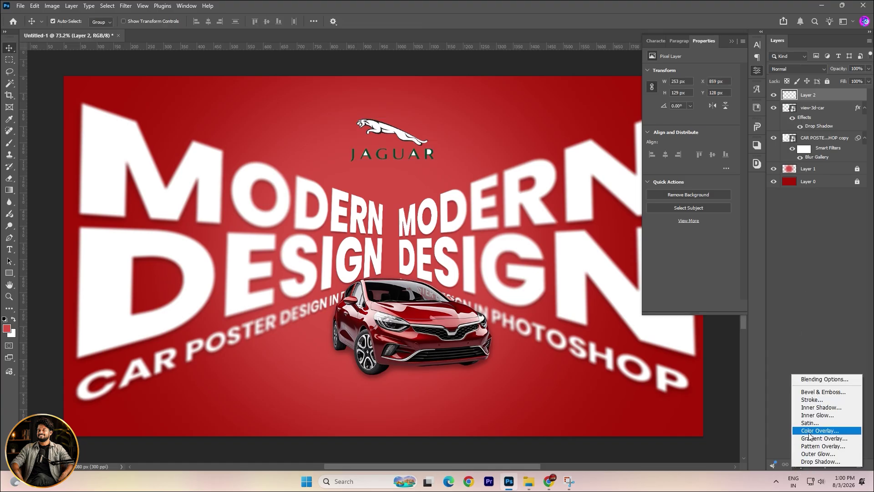
left_click(810, 431)
left_click(614, 283)
left_click(192, 270)
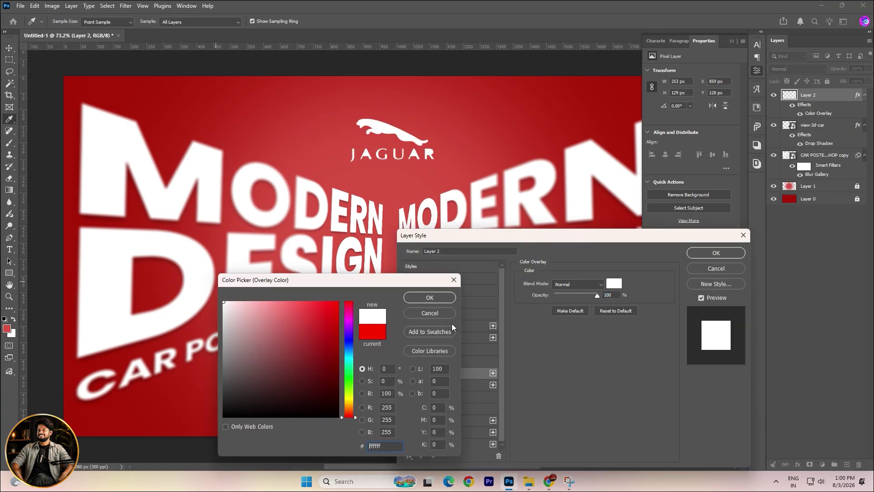
key("Escape")
left_click(693, 264)
Step: Delete the leftover white fills enclosed by the letters of the word JAGUAR with the Magic Wand
scroll(380, 159, "up", 5)
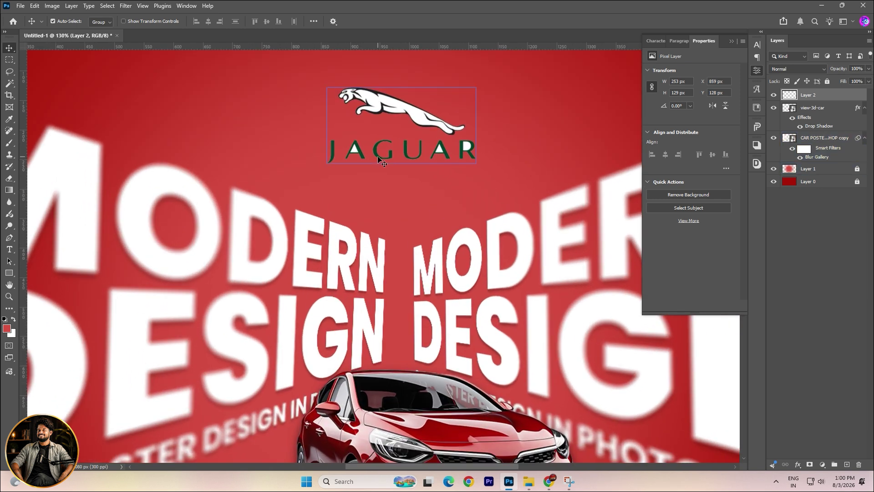
key("w")
left_click(355, 150)
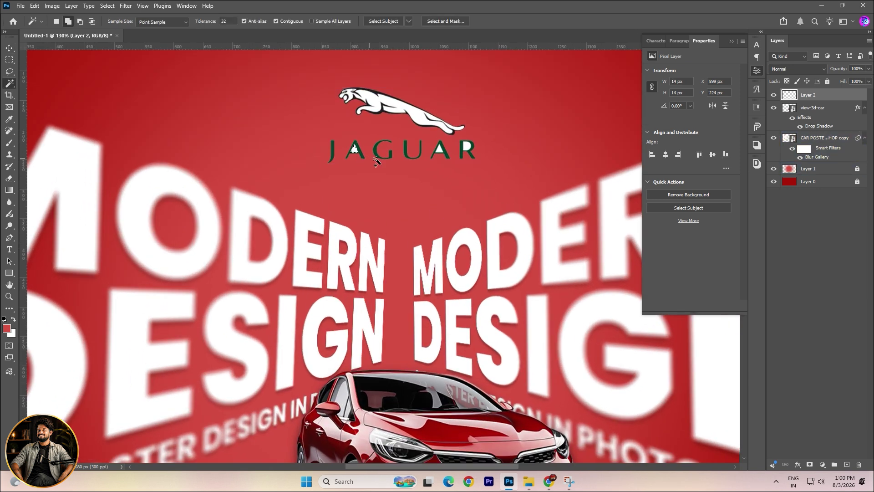
left_click(440, 152, "shift")
key("ctrl+d")
key("ctrl+0")
scroll(358, 184, "down", 1)
key("v")
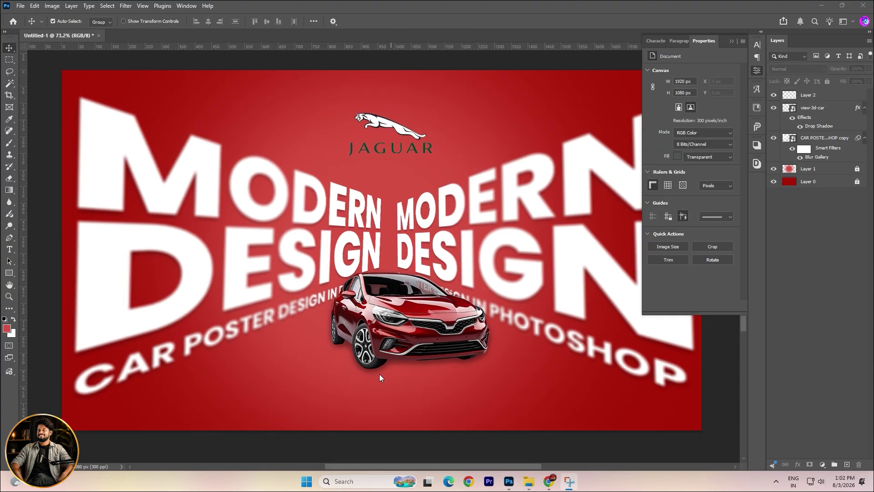
Step: Add the text "a sentence or piece of writing from the Bible that a priest or minister reads aloud in church and talks about" below the car
left_click(368, 405)
key("t")
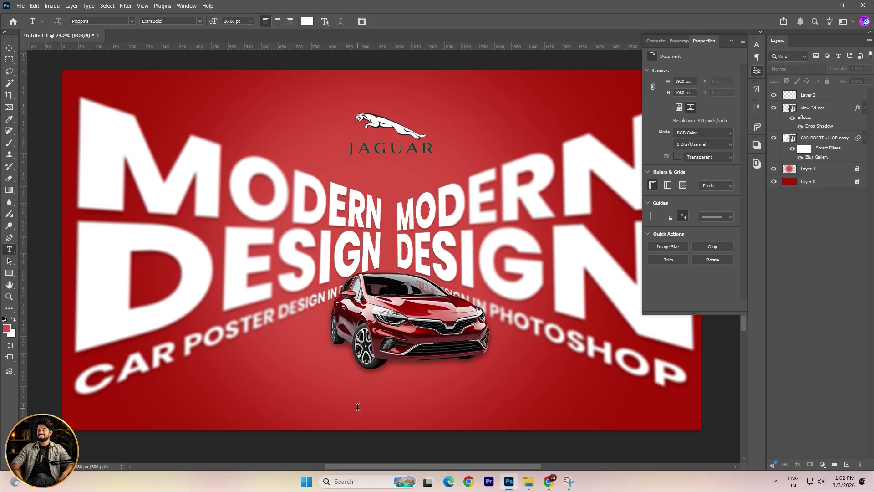
left_click(356, 406)
key("ctrl+Return")
Step: Set the new sentence to Poppins Regular and turn off its All Caps style
left_click(735, 106)
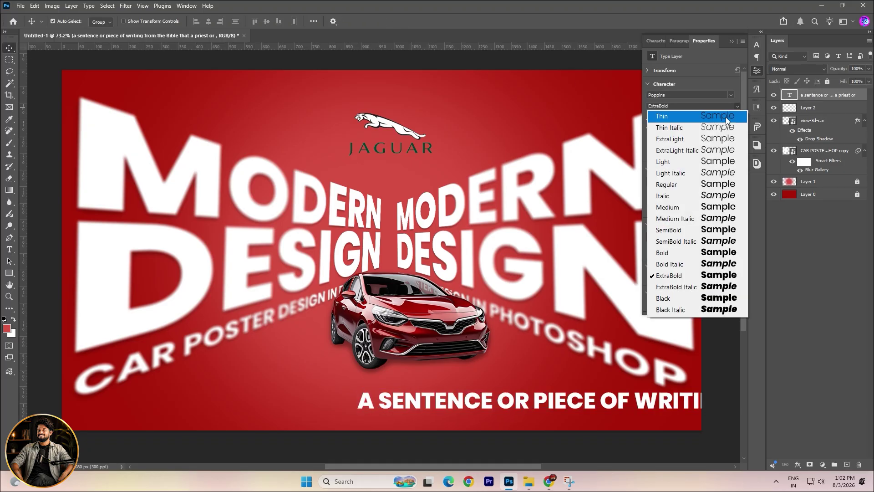
left_click(693, 184)
left_click_drag(556, 409, 488, 403)
left_click(650, 181)
Step: Scale the sentence down to about 4.46 pt and break it into two lines before "minister"
key("ctrl+t")
left_click_drag(299, 398, 237, 363)
key("Return")
left_click(419, 363)
key("Return")
left_click(9, 47)
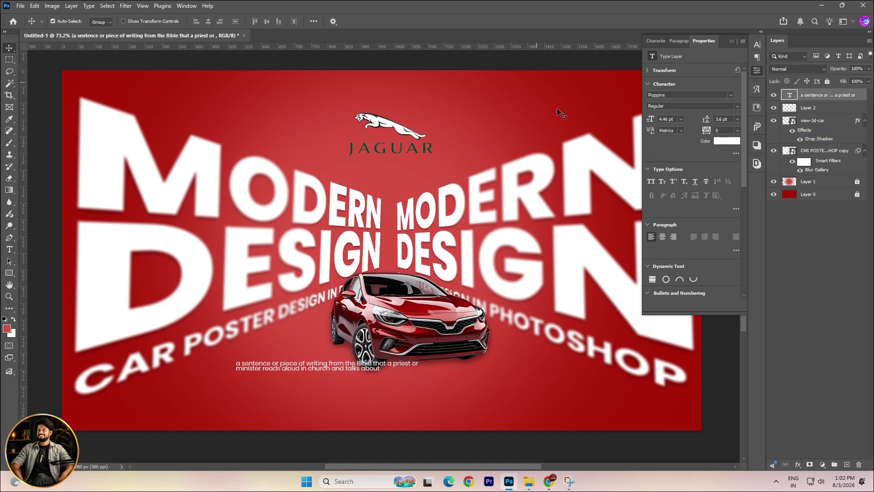
Step: Move the two-line sentence beneath the car, centre-align it, and enlarge it to about 4.59 pt
left_click_drag(391, 370, 489, 397)
key("ctrl+t")
key("Return")
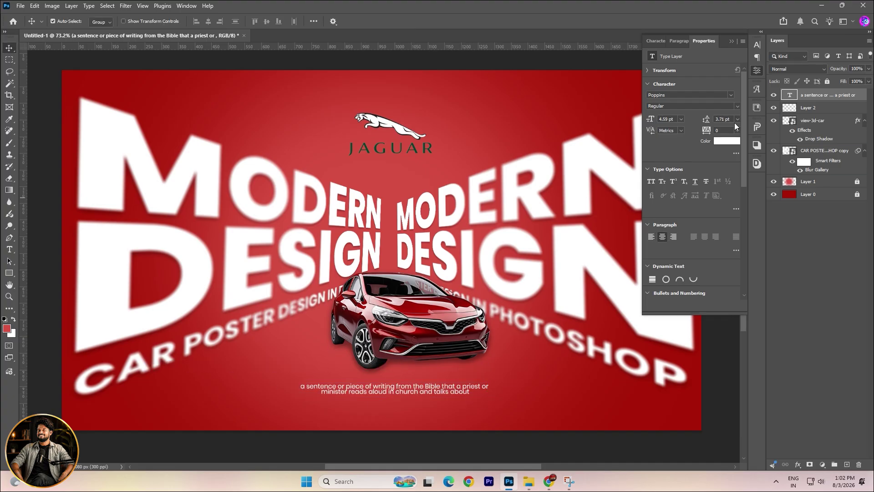
Step: Increase the sentence's leading and shift the text slightly to centre it on the poster
left_click(737, 119)
left_click(729, 128)
left_click(731, 41)
left_click_drag(426, 396, 420, 396)
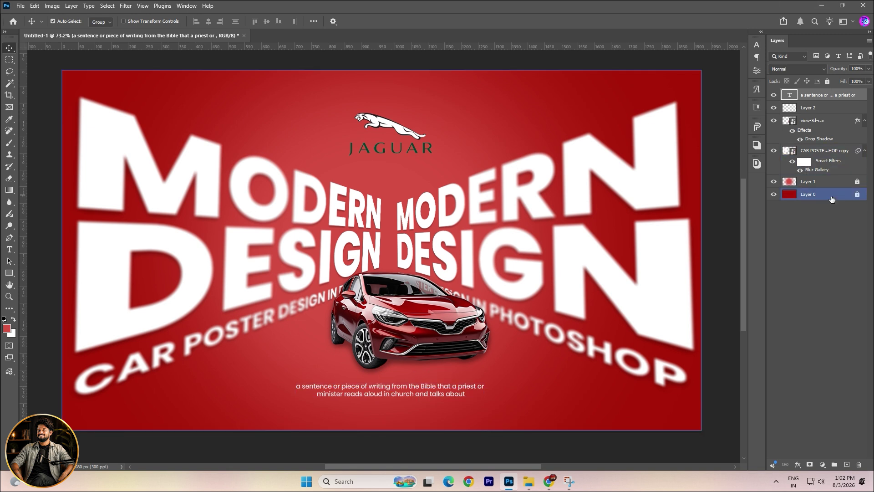
Step: Unlock the red glow layer and add a new empty layer directly above it
left_click(847, 182)
left_click(857, 182)
left_click(846, 464)
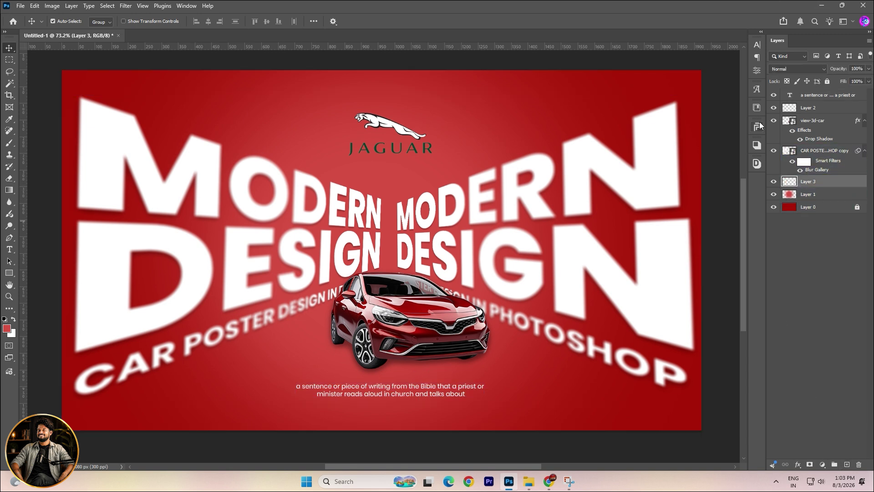
Step: Browse the Paper Panel textures and apply a crumpled foil overlay to the empty layer above the red glow
left_click(757, 128)
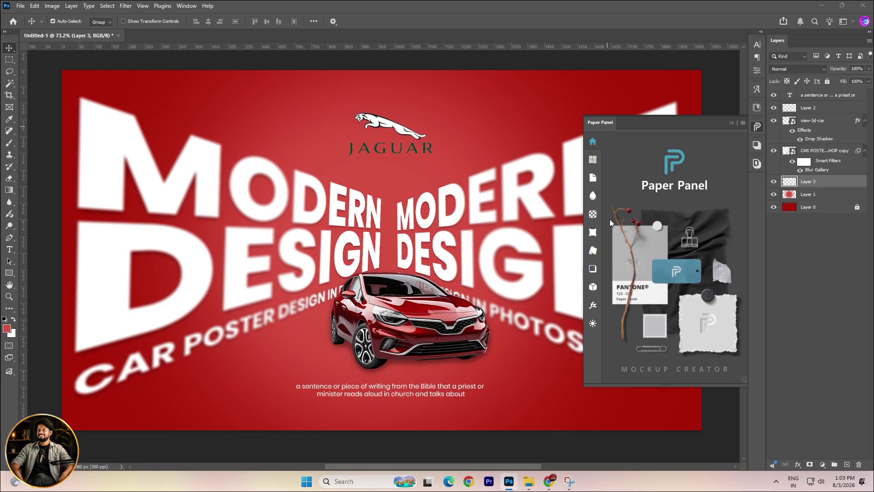
left_click(593, 178)
left_click(593, 159)
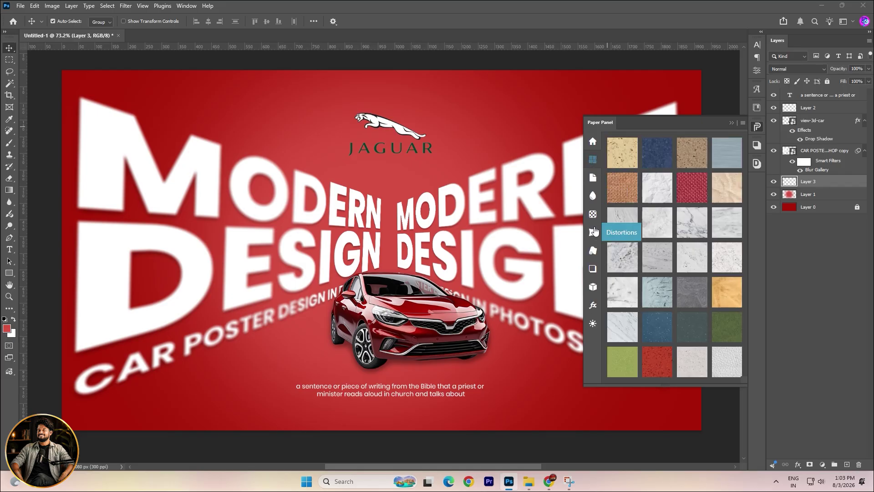
left_click(592, 177)
left_click(592, 196)
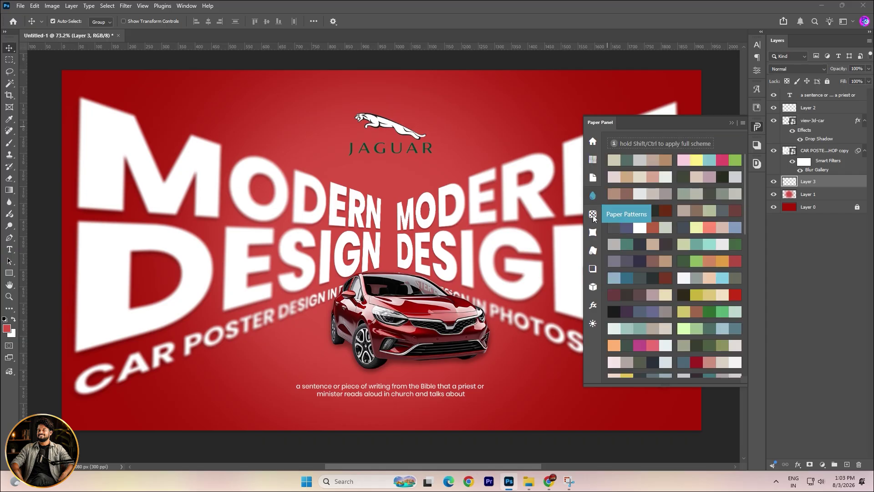
left_click(593, 214)
scroll(677, 281, "down", 5)
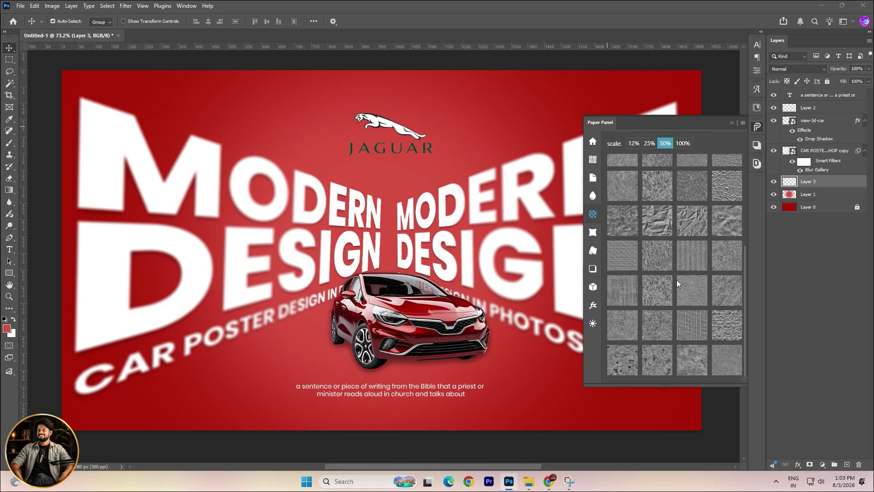
left_click(593, 232)
left_click(593, 251)
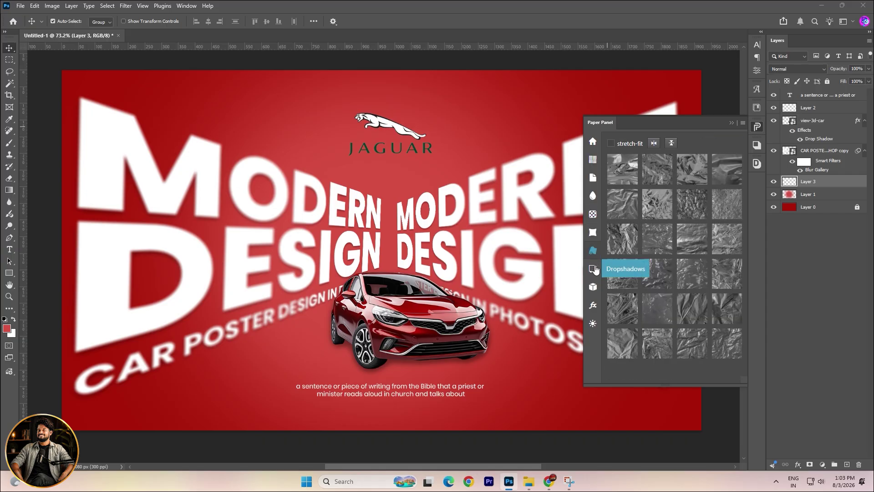
left_click(691, 314)
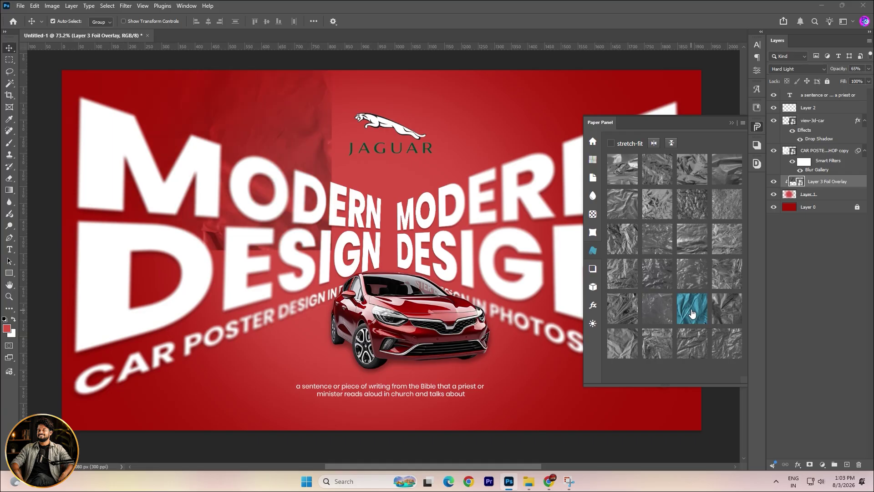
left_click(732, 123)
Step: Enlarge the foil overlay proportionally until it covers the whole poster background
left_click(807, 206)
key("ctrl+t")
left_click_drag(332, 250, 718, 253)
key("Return")
Step: Compare blend modes for the foil overlay and set it to Color Dodge
left_click(782, 69)
key("Up")
key("Up")
key("Up")
key("Up")
key("Up")
key("Up")
key("Down")
key("Down")
key("Down")
key("Down")
key("Down")
key("Down")
key("Down")
key("Down")
key("Down")
key("Down")
key("Down")
key("Down")
key("Down")
key("Down")
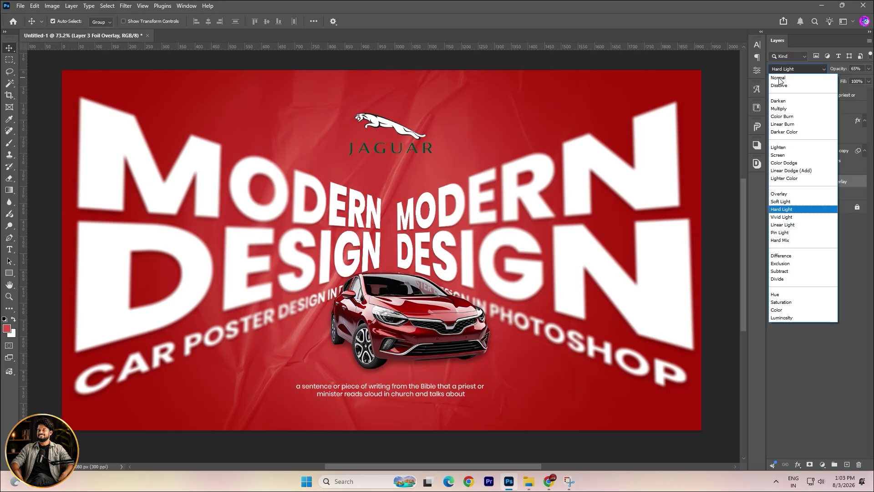
key("Down")
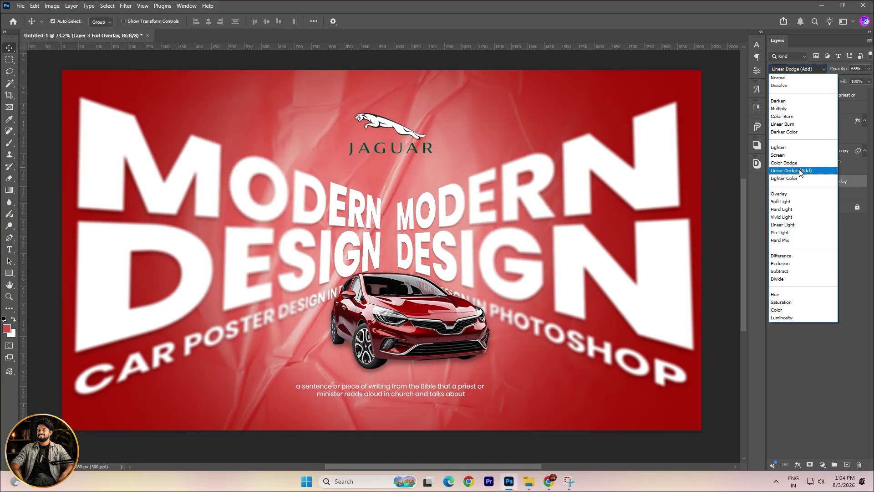
left_click(797, 162)
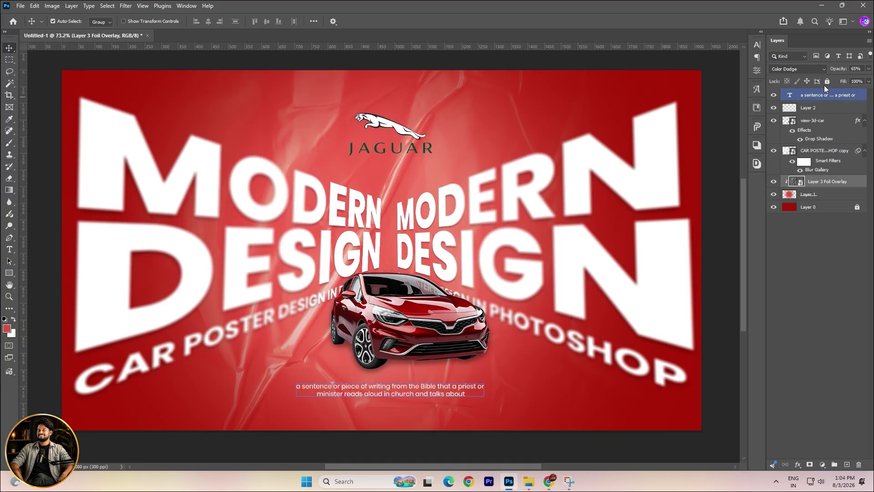
Step: Lower the foil overlay's opacity to 36%
key("2")
key("2")
left_click_drag(826, 73, 827, 73)
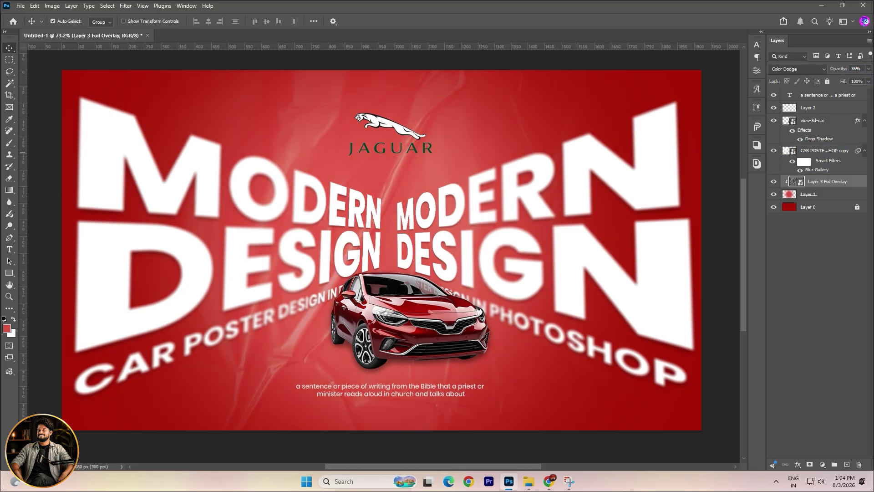
Step: Shift the foil overlay toward the poster's left side and place a duplicate of it over the right half
key("ctrl+t")
left_click_drag(402, 178, 304, 190)
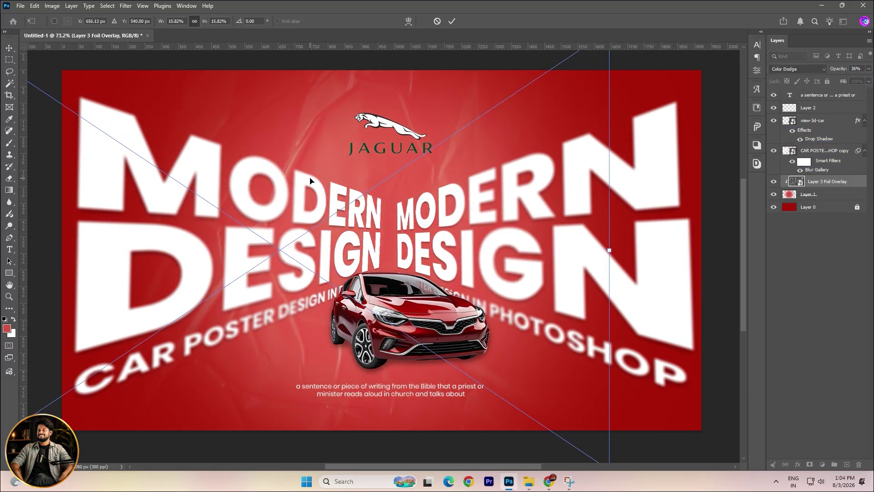
key("Return")
key("ctrl+j")
key("ctrl+t")
left_click_drag(315, 203, 629, 211)
key("Return")
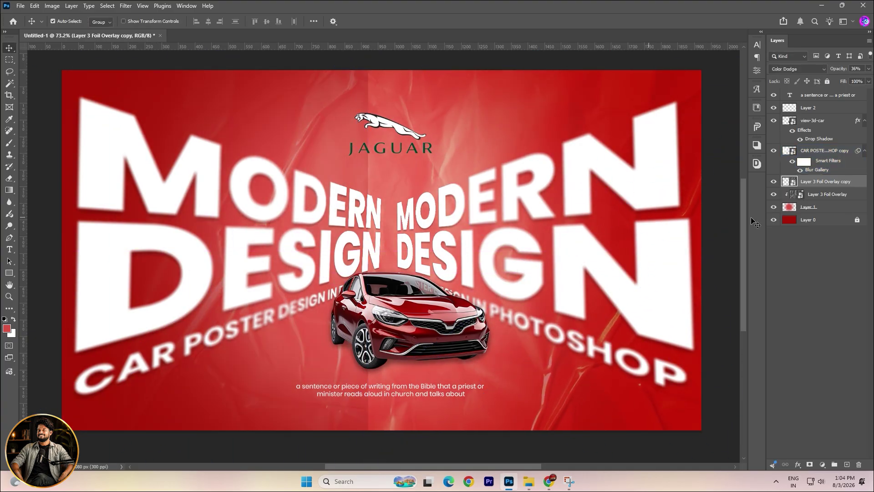
Step: Add a layer mask to the duplicated foil overlay and fade out its hard left edge with a gradient
left_click(810, 464)
key("g")
left_click_drag(592, 259, 474, 260)
left_click(7, 49)
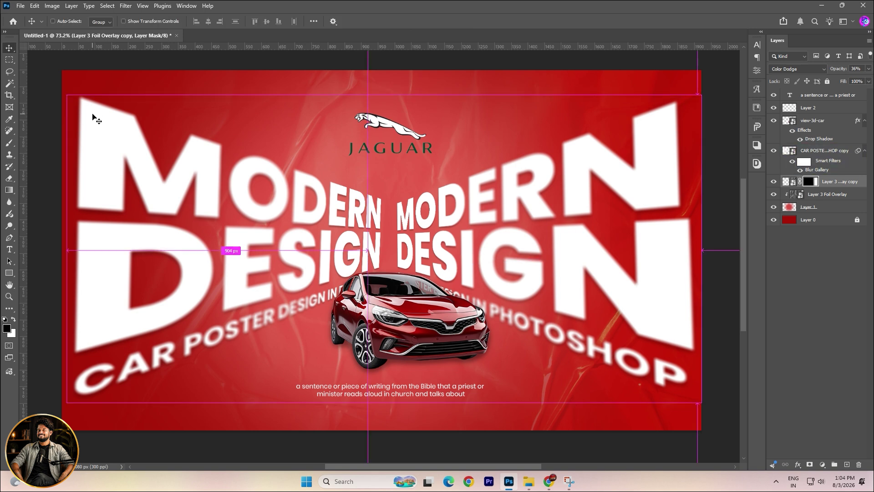
key("ctrl+0")
scroll(414, 216, "down", 1)
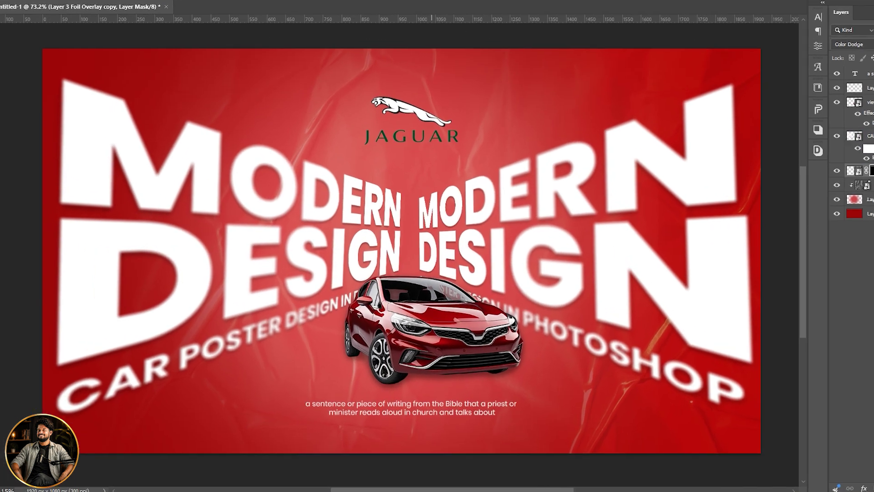